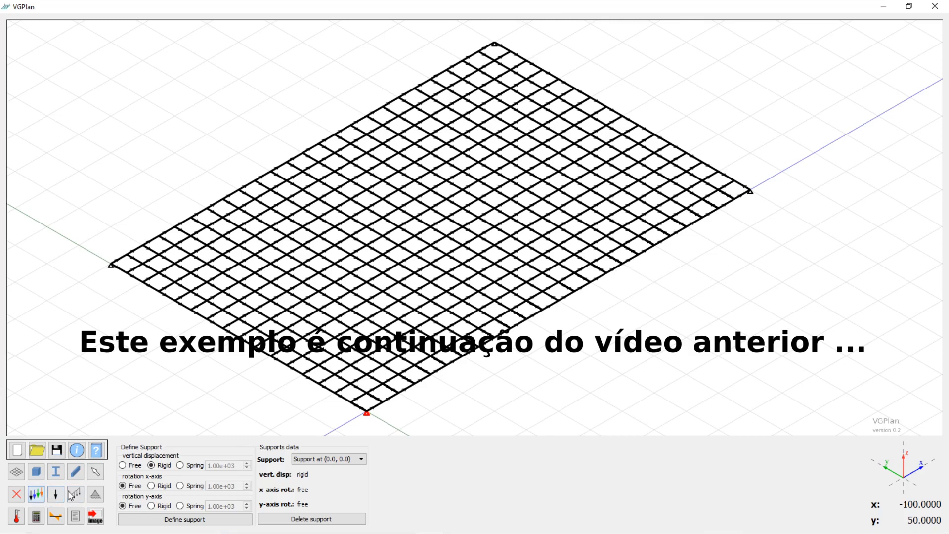
Step: Create a blue load case named lc and a green load case named lc2
left_click(206, 449)
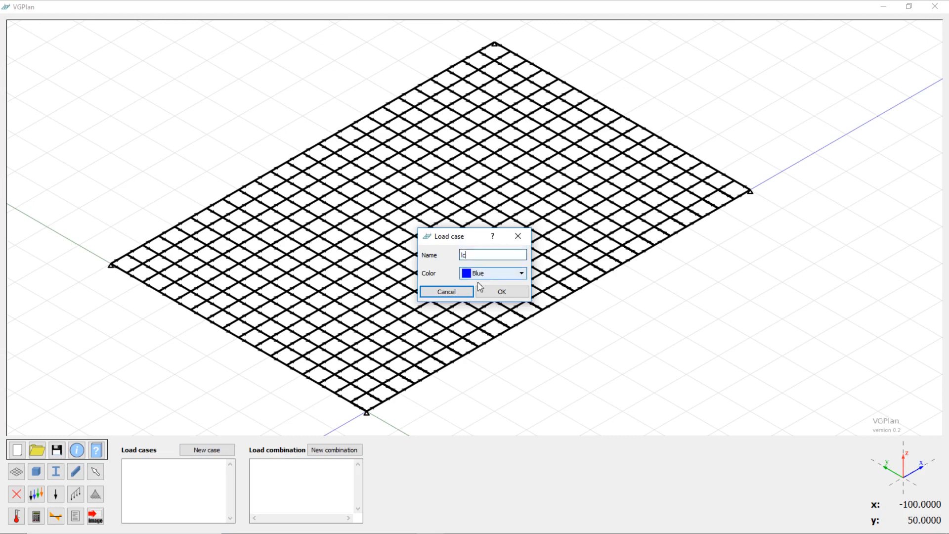
left_click(494, 297)
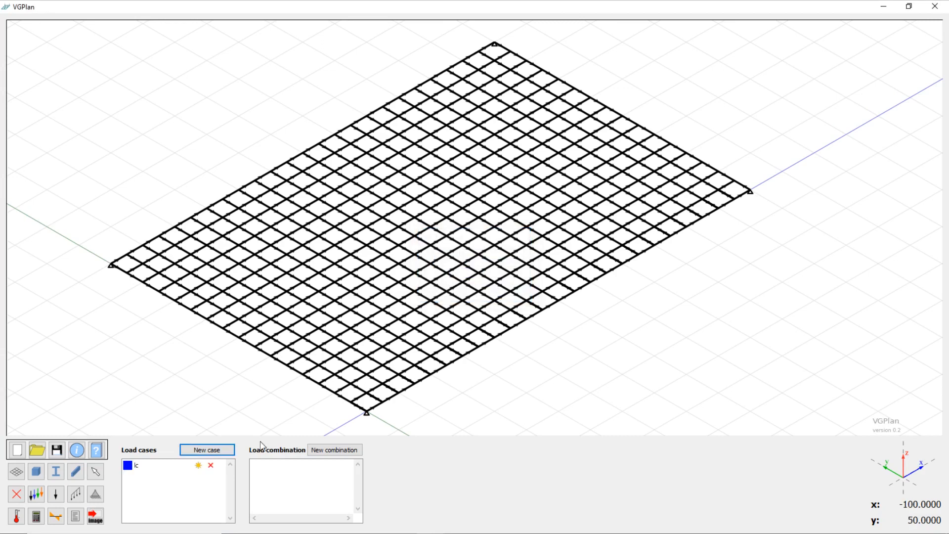
left_click(200, 450)
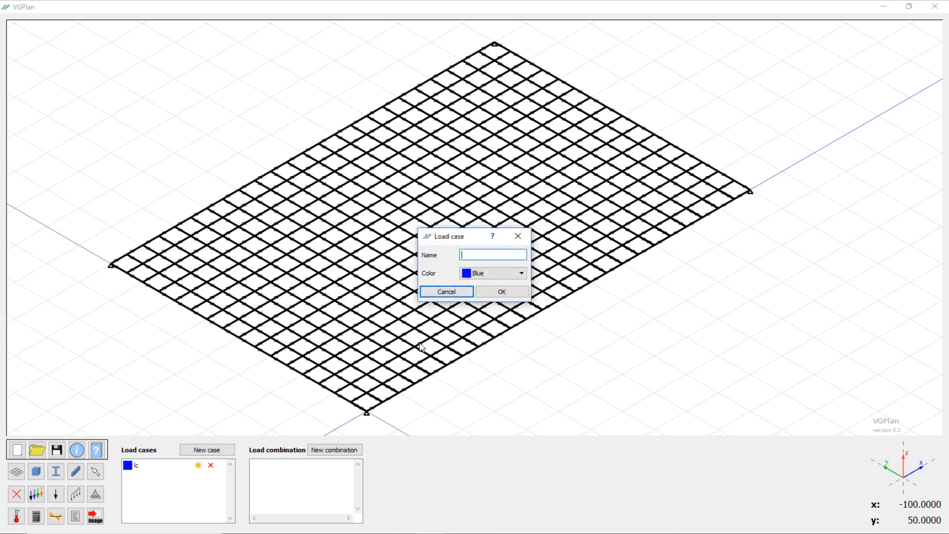
left_click(489, 273)
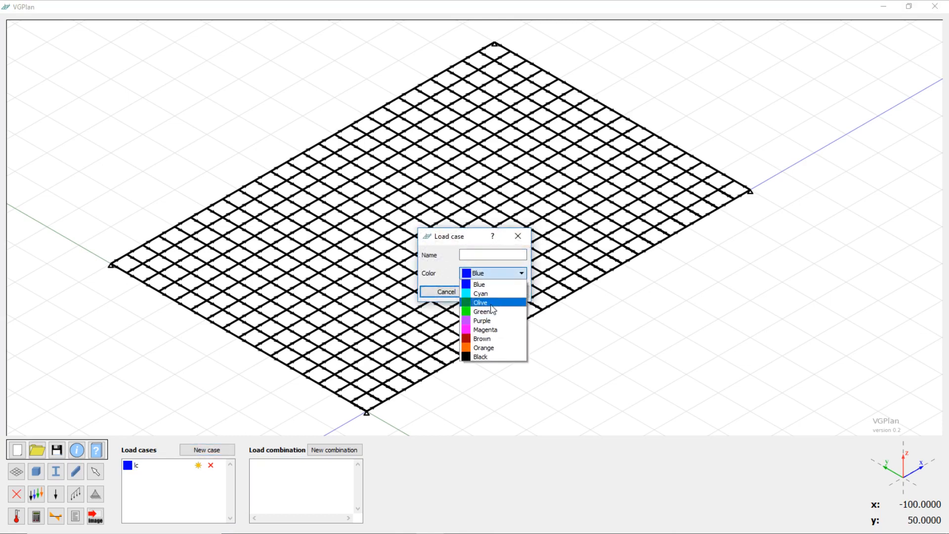
left_click(487, 311)
left_click(480, 252)
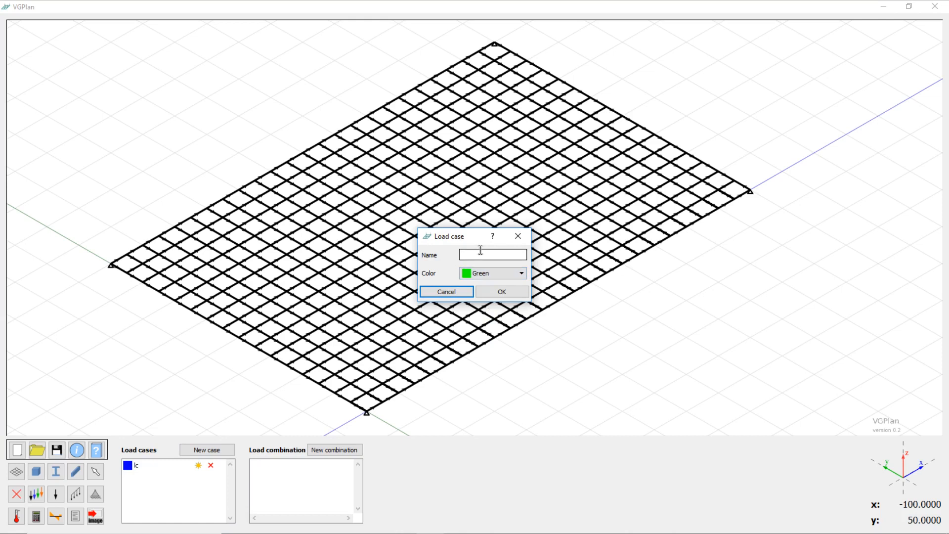
left_click(514, 291)
Step: Create a third load case named lc3 with the color orange
left_click(202, 454)
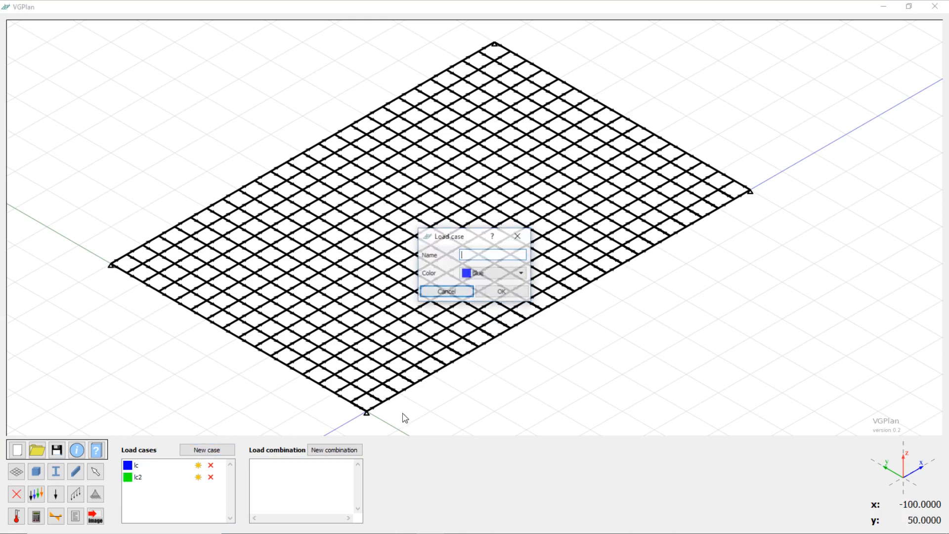
left_click(506, 273)
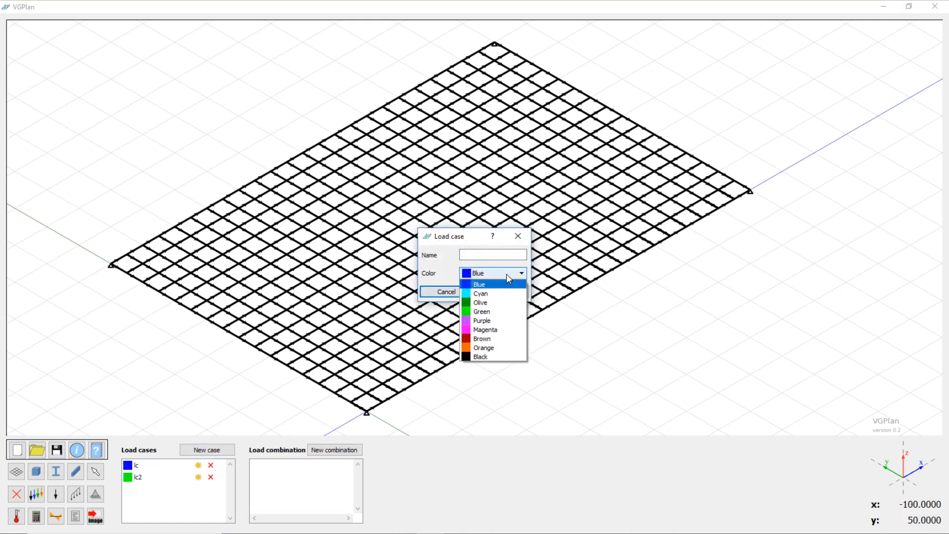
left_click(483, 347)
left_click(482, 256)
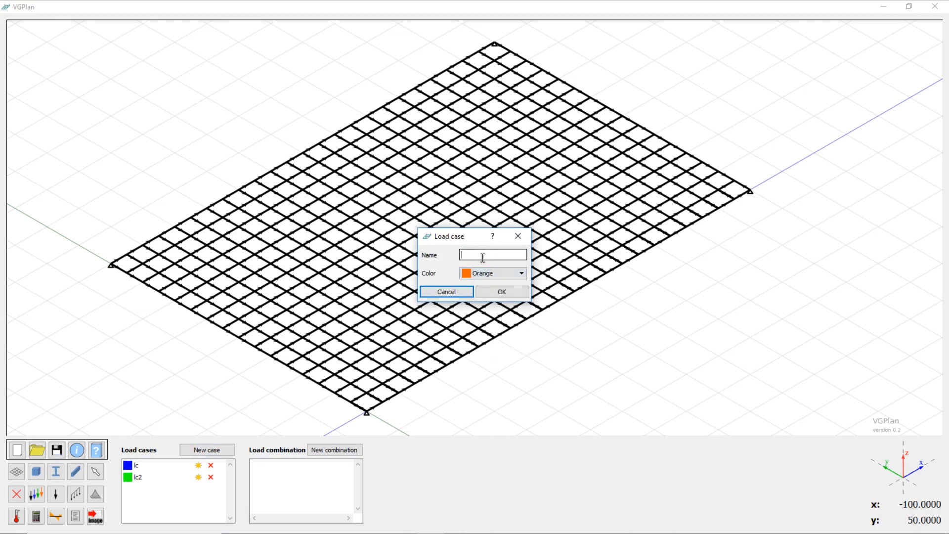
left_click(508, 296)
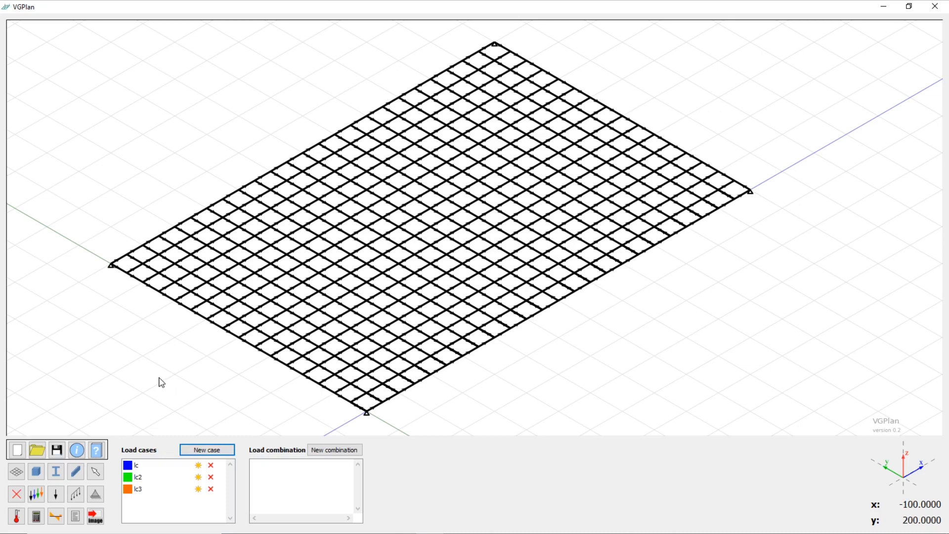
Step: Define a distributed force for load case lc with a vertical force of -0.050
left_click(75, 494)
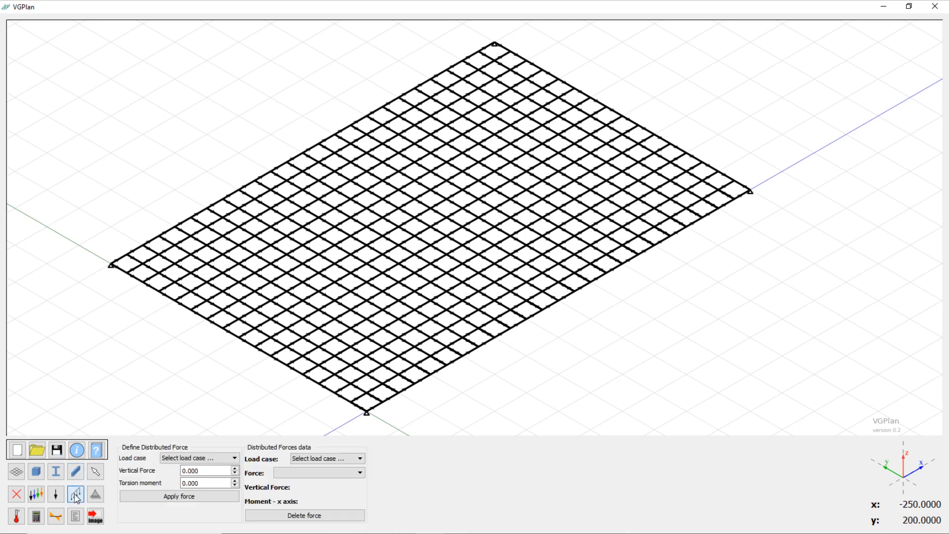
left_click(234, 458)
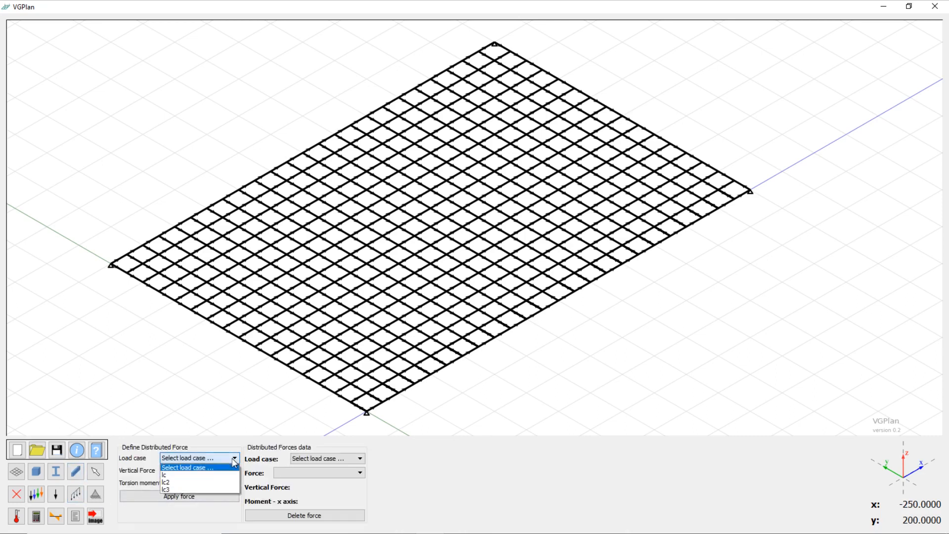
left_click(198, 475)
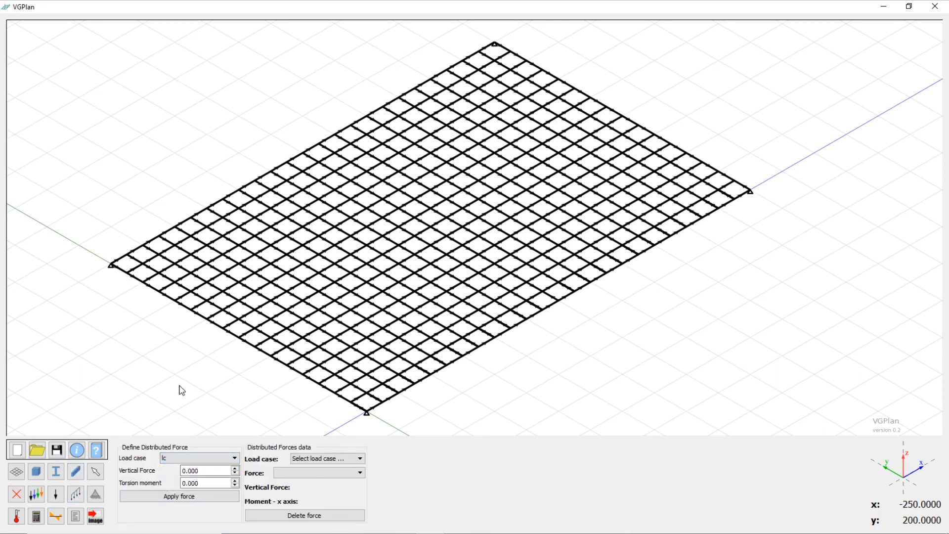
left_click(192, 471)
left_click(188, 483)
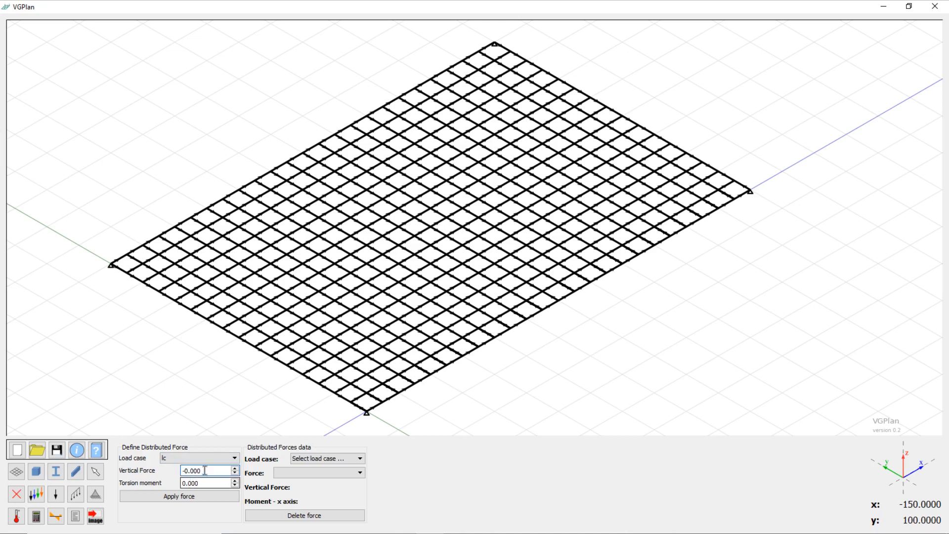
left_click(185, 470)
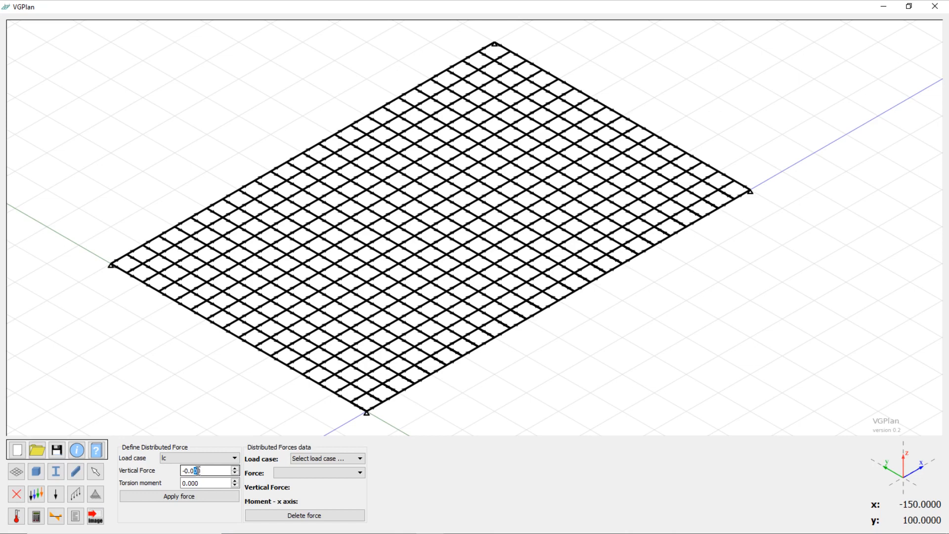
type("50")
Step: Inspect the material and section of the edge beam at x = 275, y = 400 and the interior beam at x = 300, y = 350
left_click(292, 168)
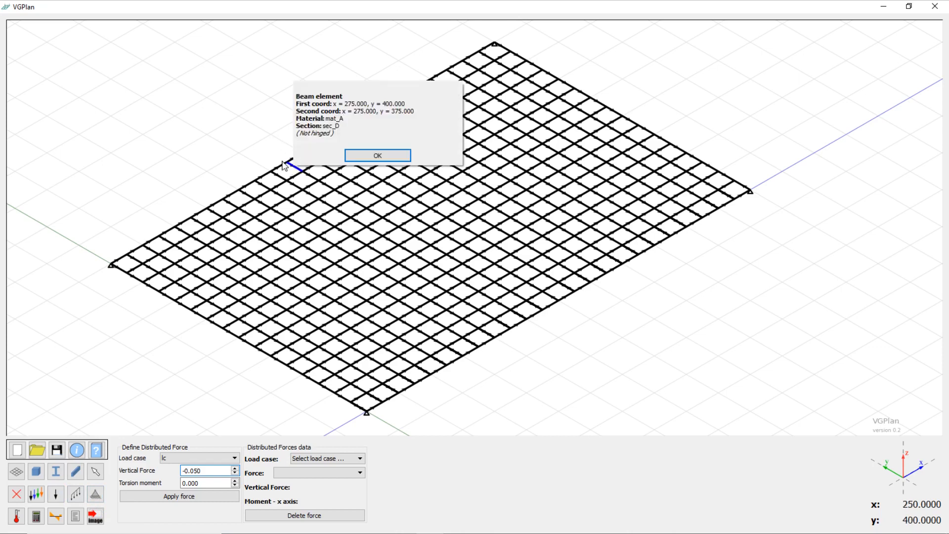
left_click(378, 156)
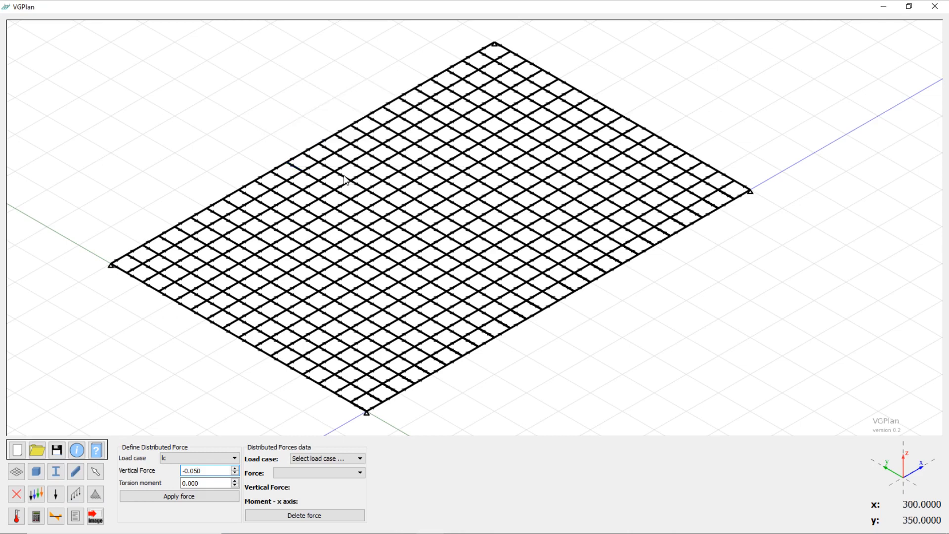
left_click(344, 179)
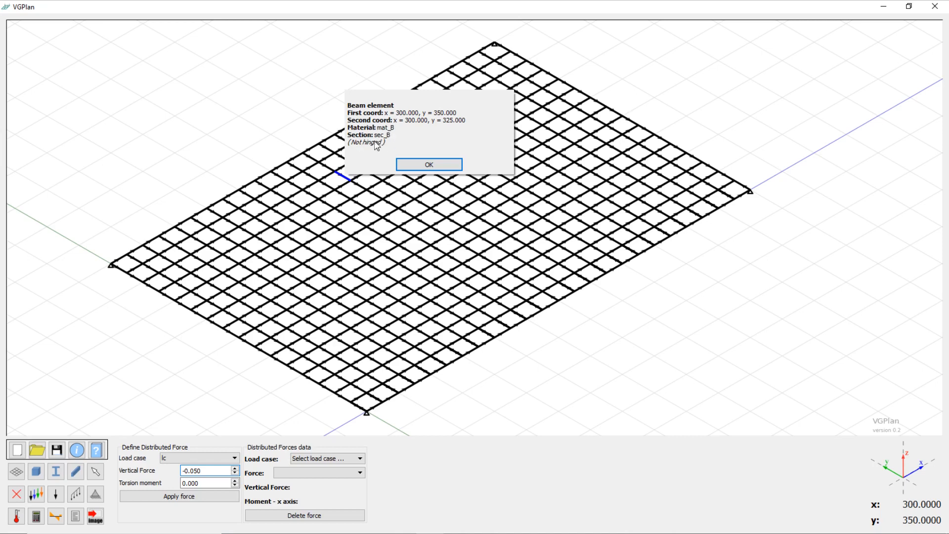
left_click(429, 164)
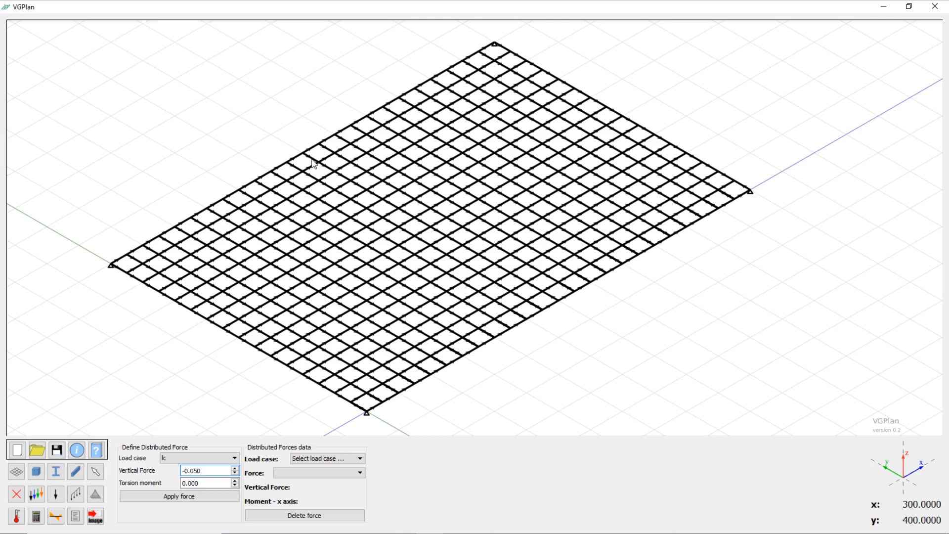
Step: Open the beam selection dialog, move it off the middle of the grid and restrict the filter to properties only
right_click(298, 140)
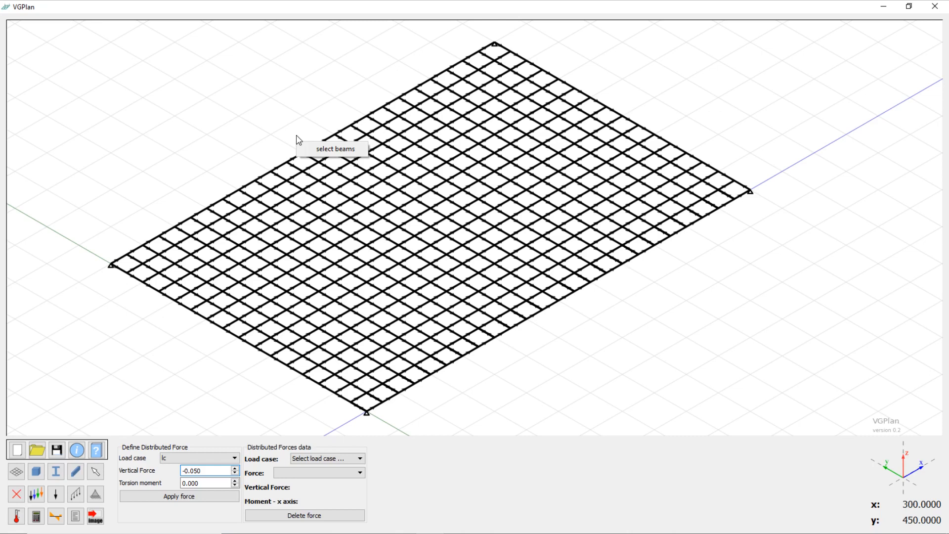
left_click(322, 151)
left_click_drag(486, 184, 704, 134)
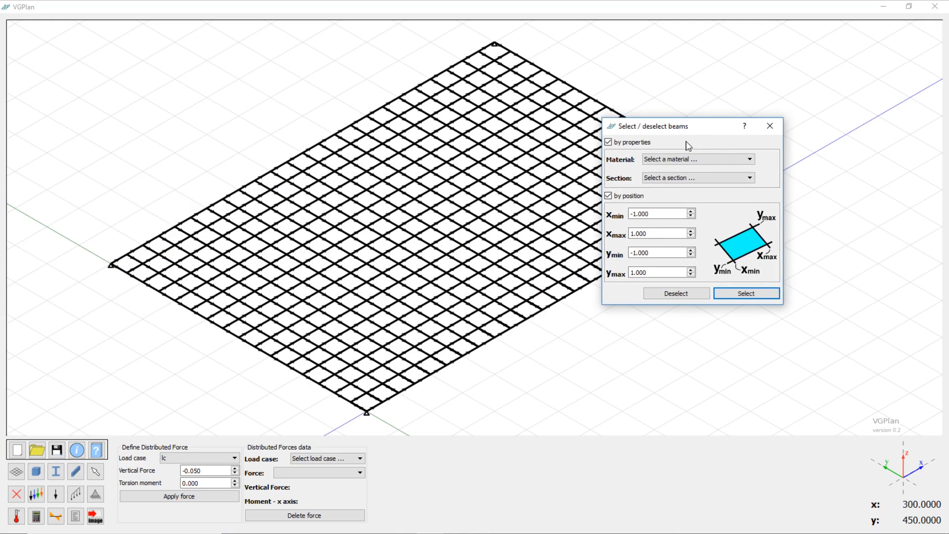
left_click(608, 142)
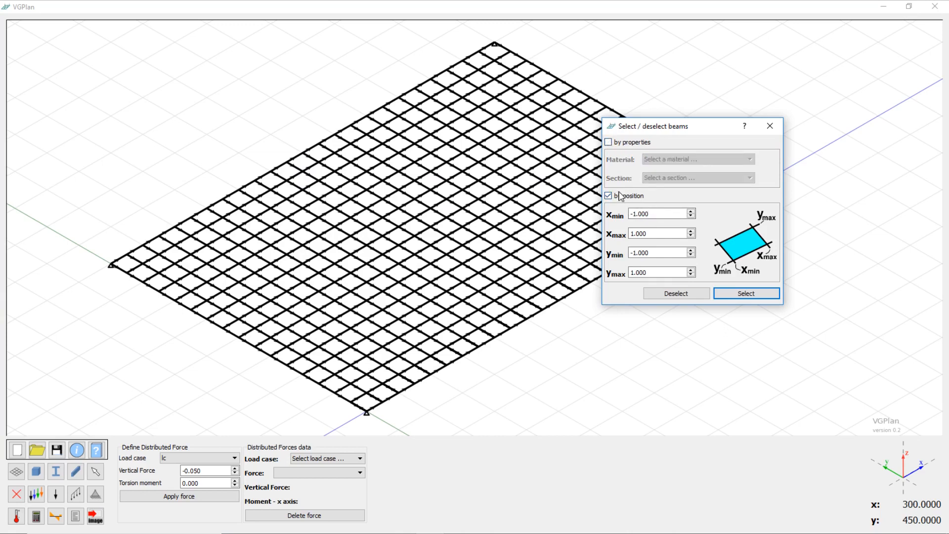
left_click(631, 214)
left_click(633, 234)
left_click(608, 196)
left_click(608, 142)
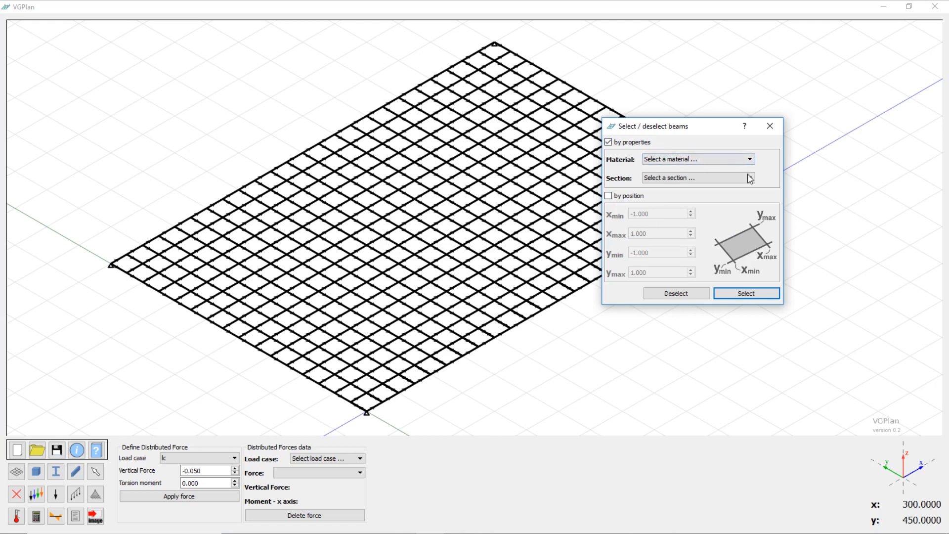
Step: Select all beams with material mat_B and section sec_B
left_click(698, 160)
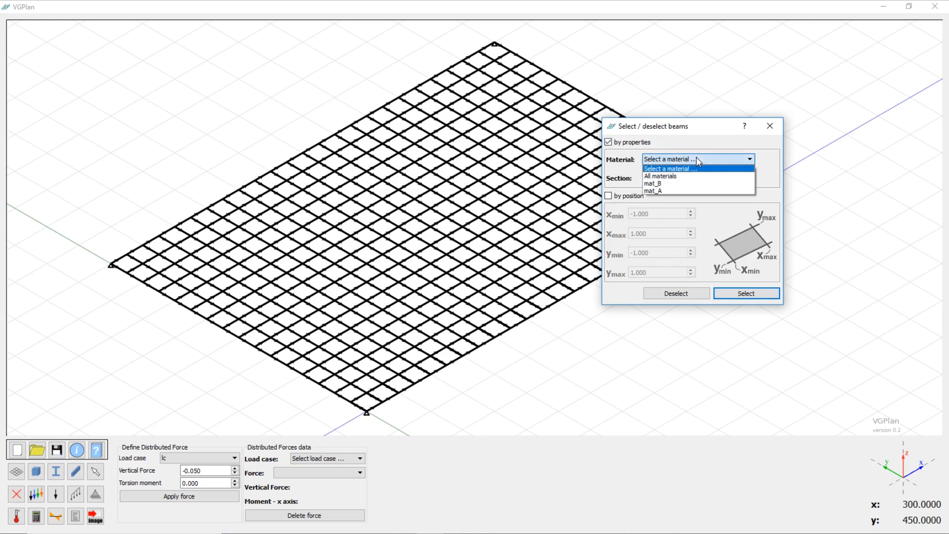
left_click(682, 184)
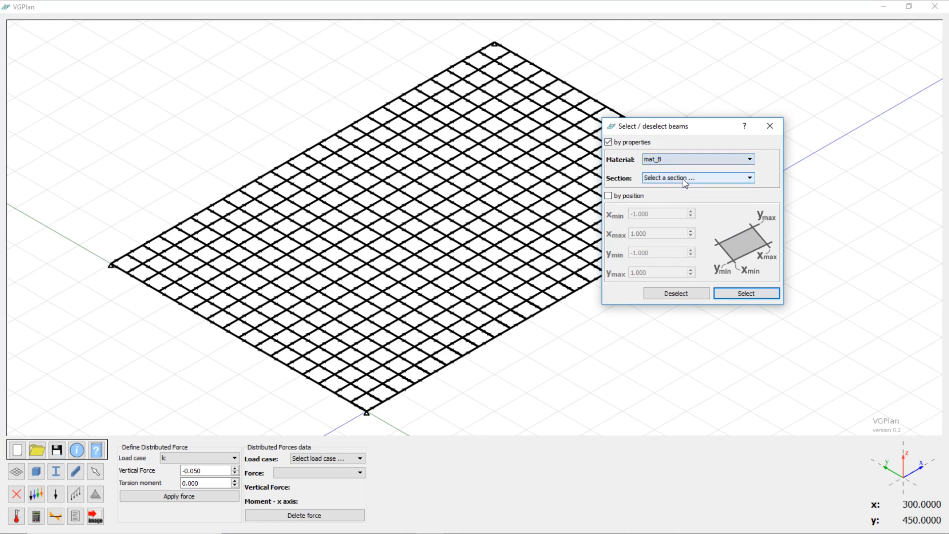
left_click(683, 177)
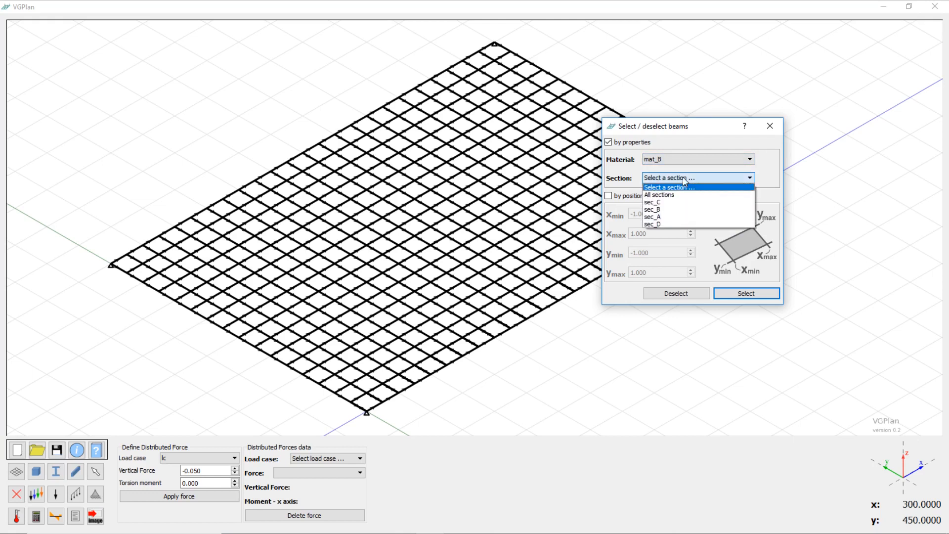
left_click(693, 209)
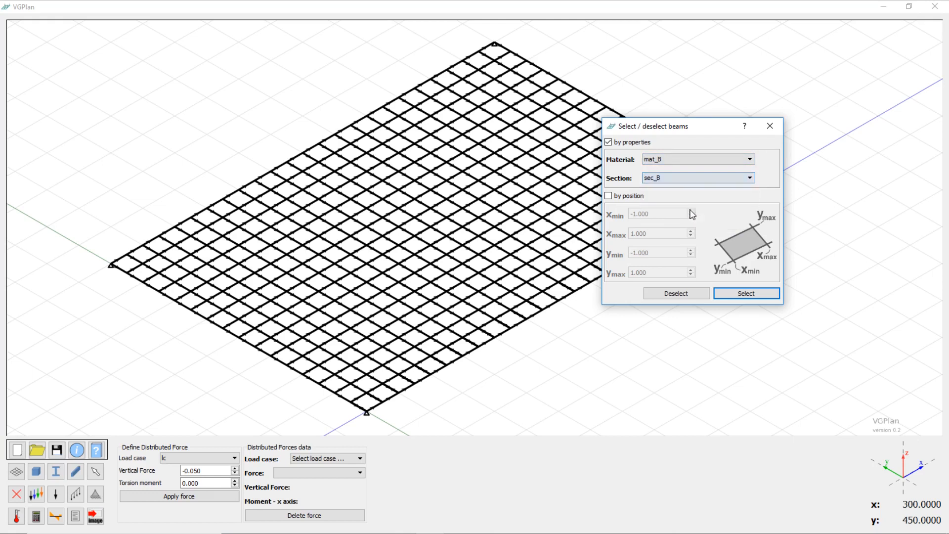
left_click(753, 295)
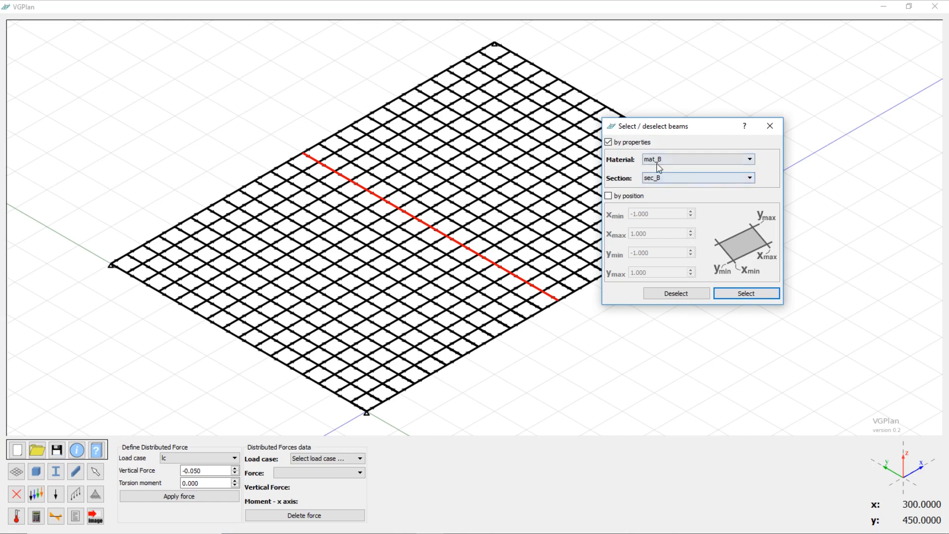
Step: Add the beams with material mat_A and section sec_C to the selection, and deselect them again
left_click(750, 159)
left_click(687, 191)
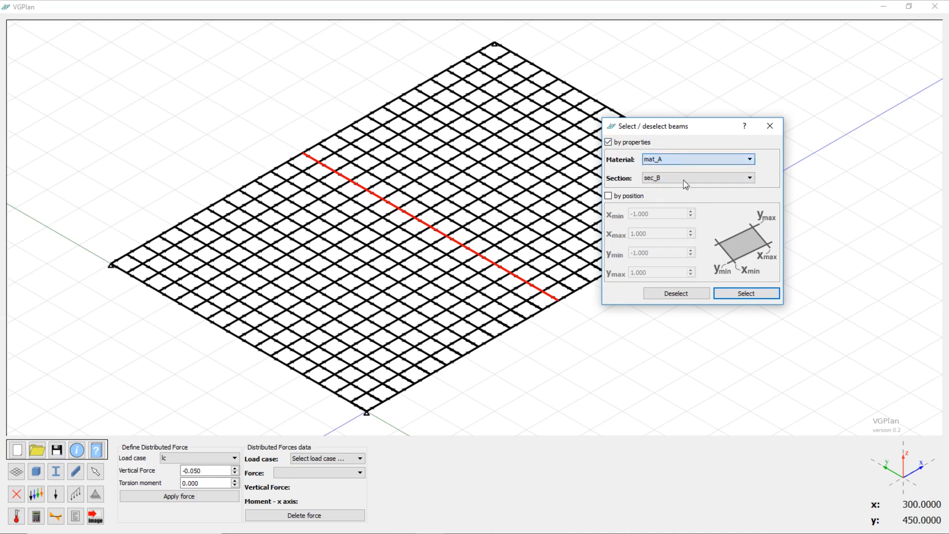
left_click(750, 178)
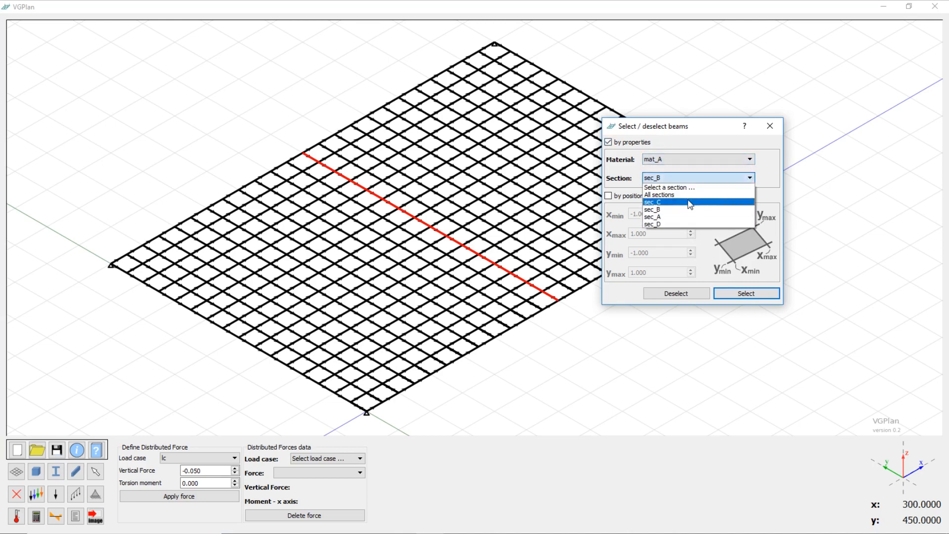
left_click(699, 203)
left_click(743, 294)
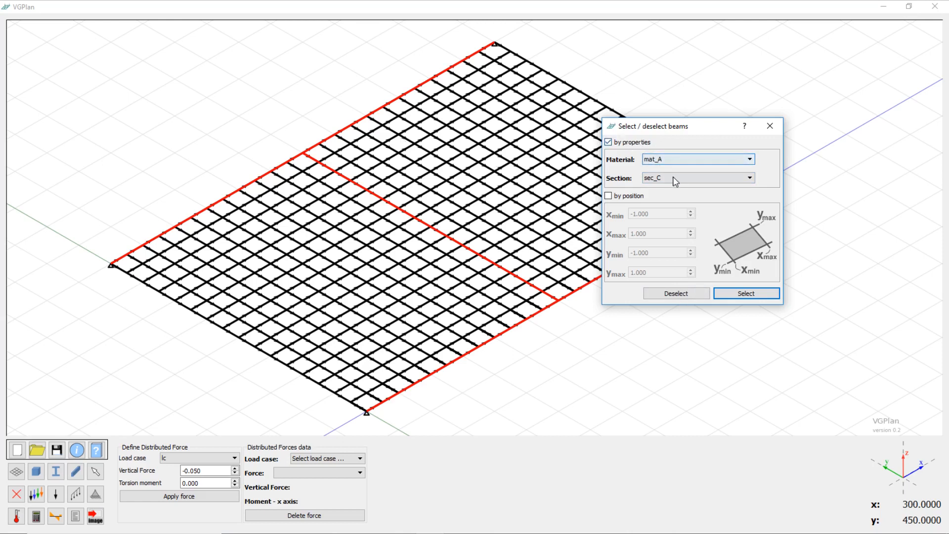
left_click(686, 297)
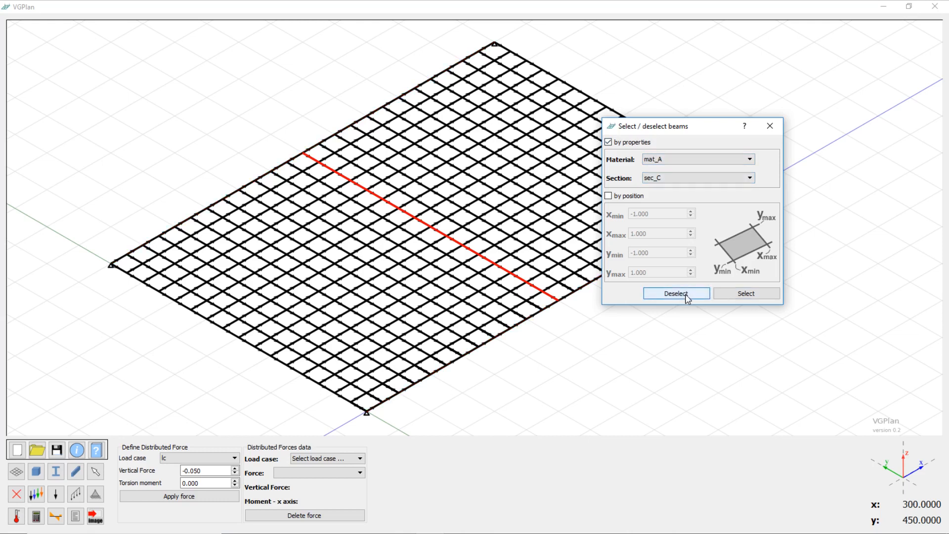
Step: Close the beam selection and apply the lc distributed force of -0.050 to the selected transverse line of beams
left_click(770, 126)
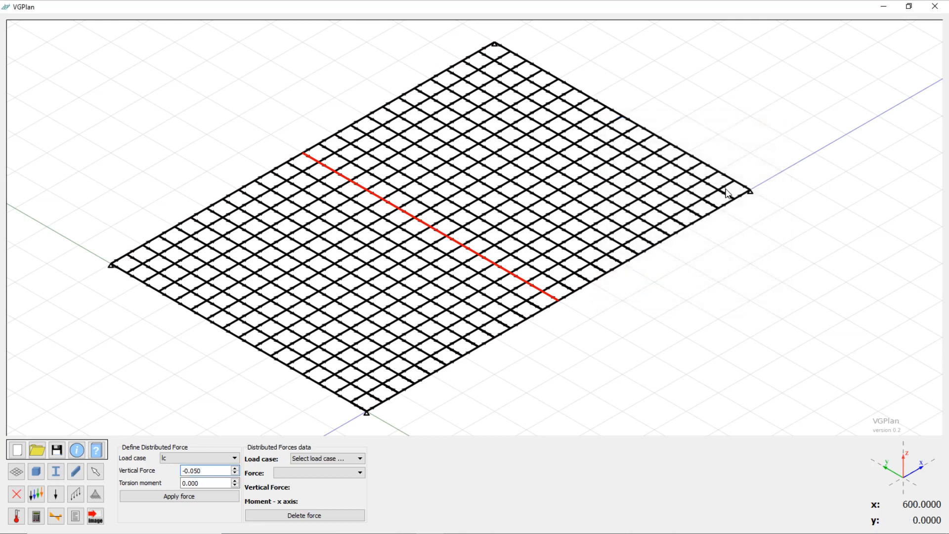
left_click(193, 500)
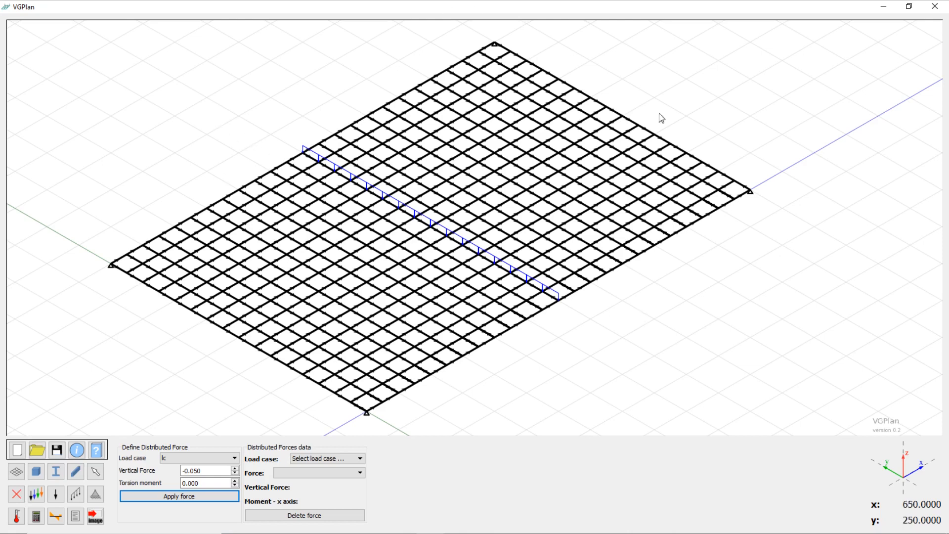
Step: Select the edge beams with material mat_A and section sec_C within x -1.000 to 600.000 and y -1.000 to 1.000
right_click(215, 109)
left_click(226, 118)
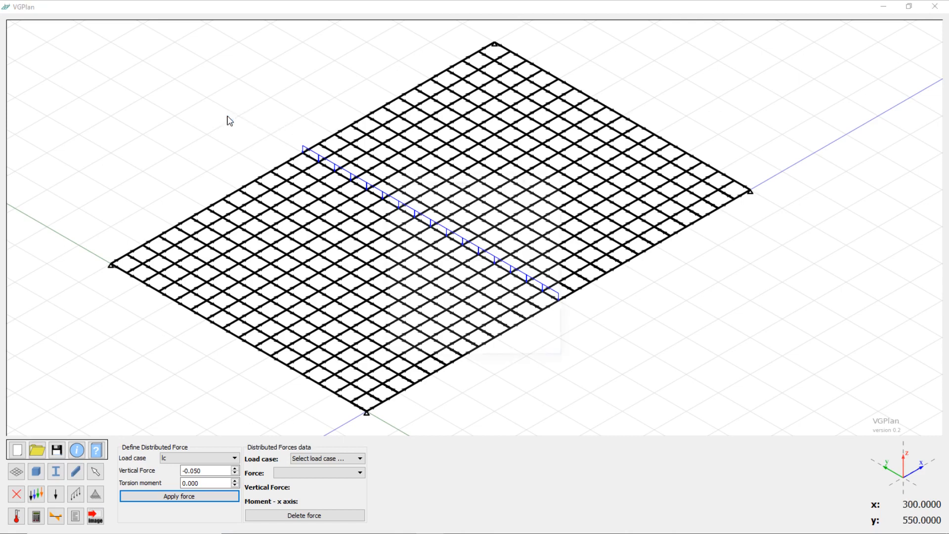
left_click(531, 212)
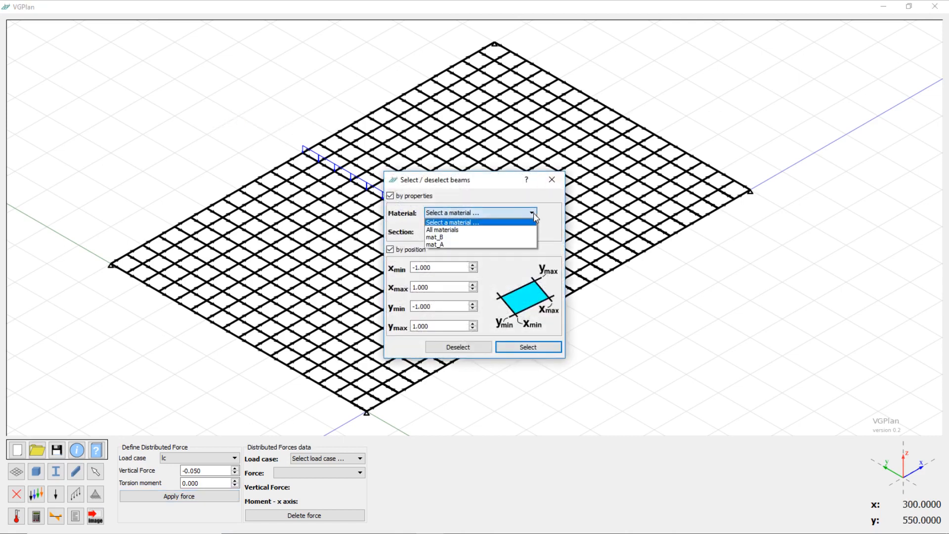
left_click(435, 244)
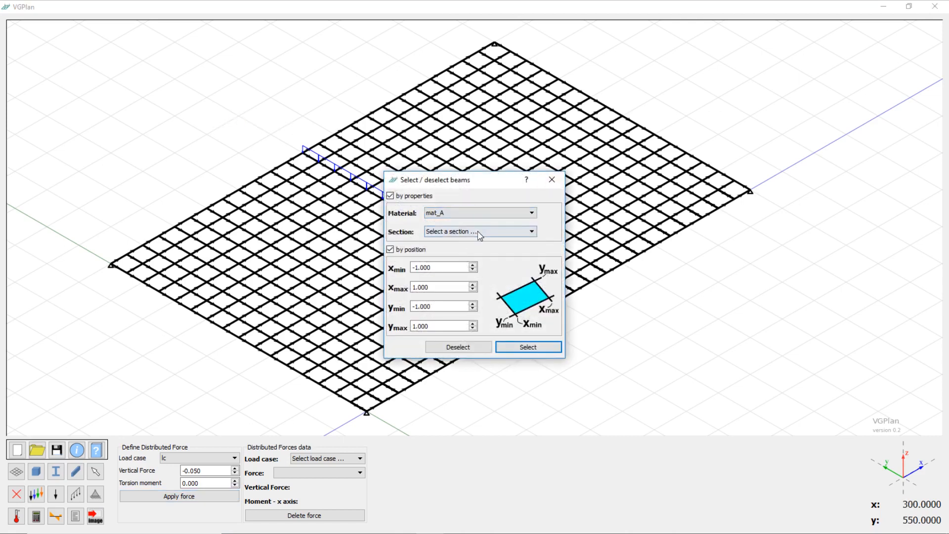
left_click(478, 232)
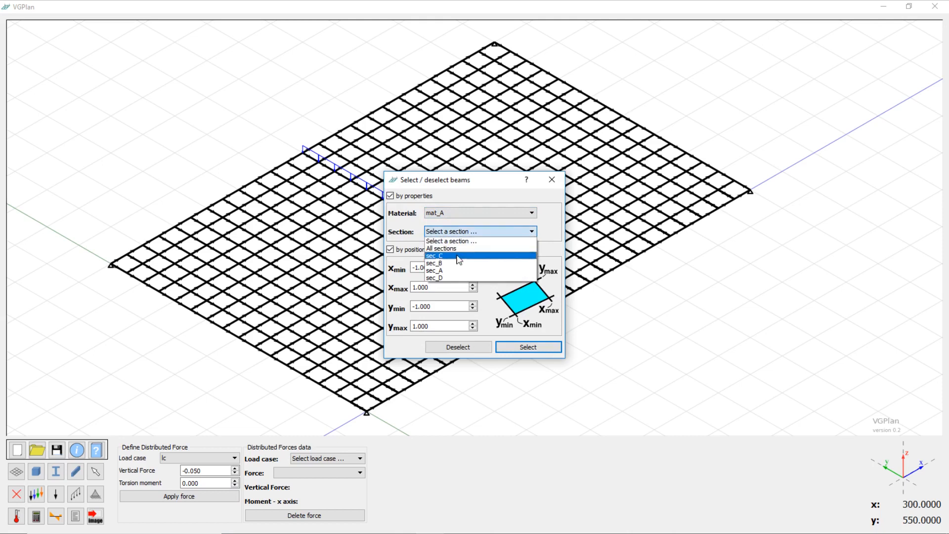
left_click(460, 258)
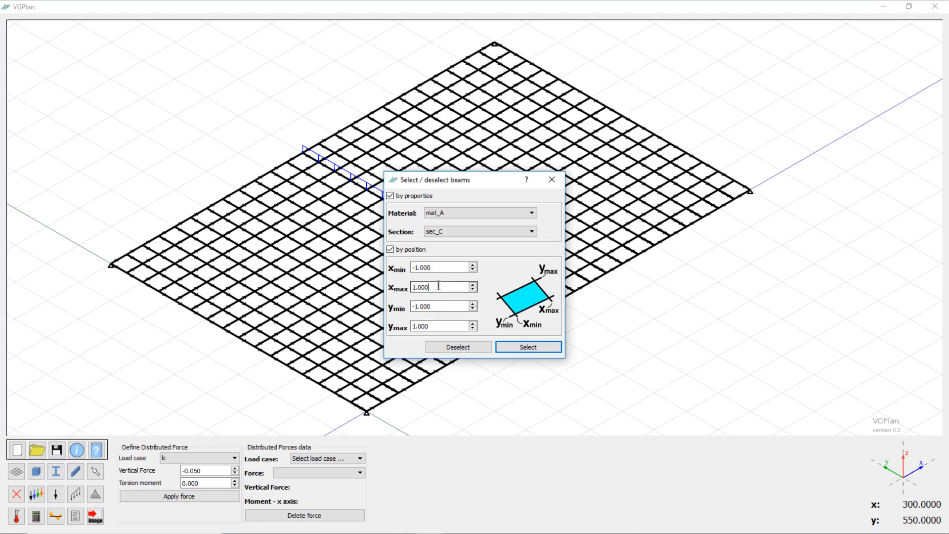
left_click_drag(439, 287, 407, 285)
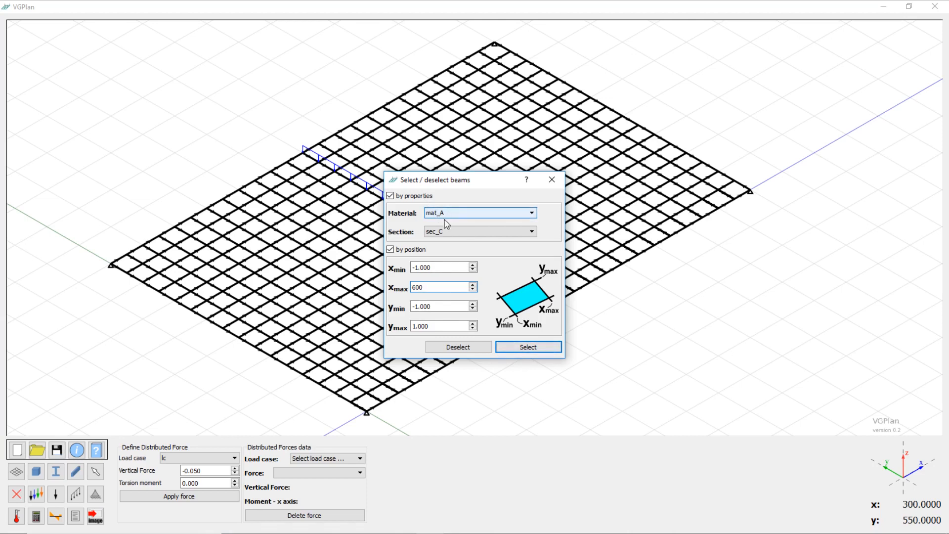
left_click(441, 306)
left_click(505, 350)
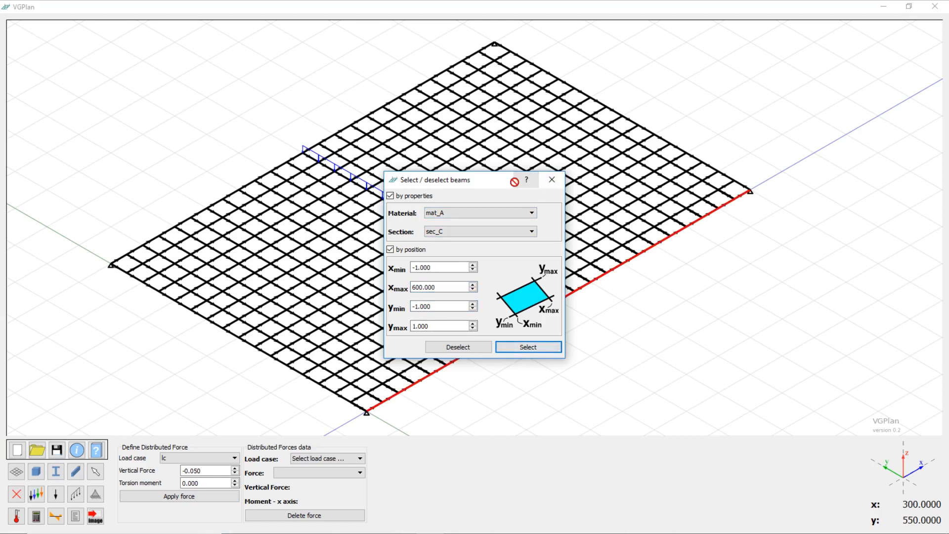
left_click(552, 179)
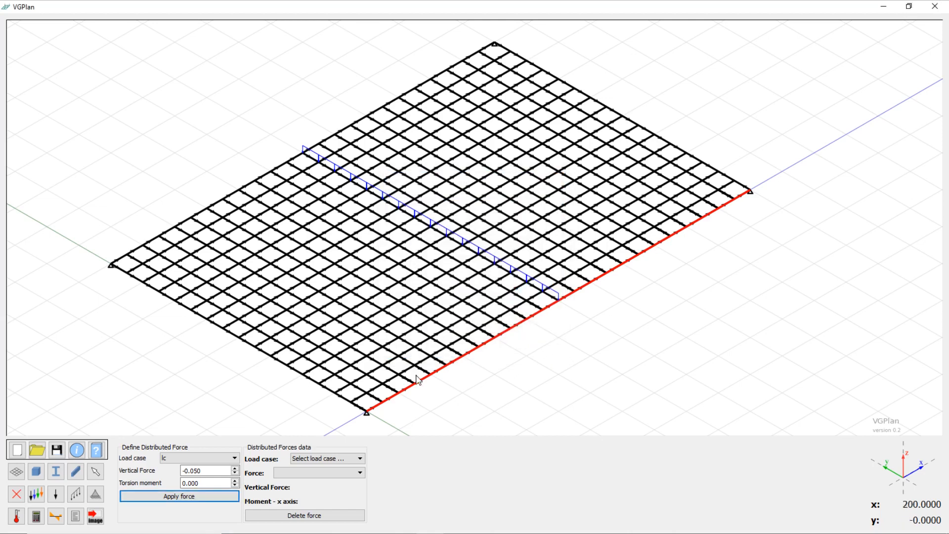
Step: Apply a distributed vertical force of -0.100 in load case lc2 to the selected edge beams
left_click(218, 458)
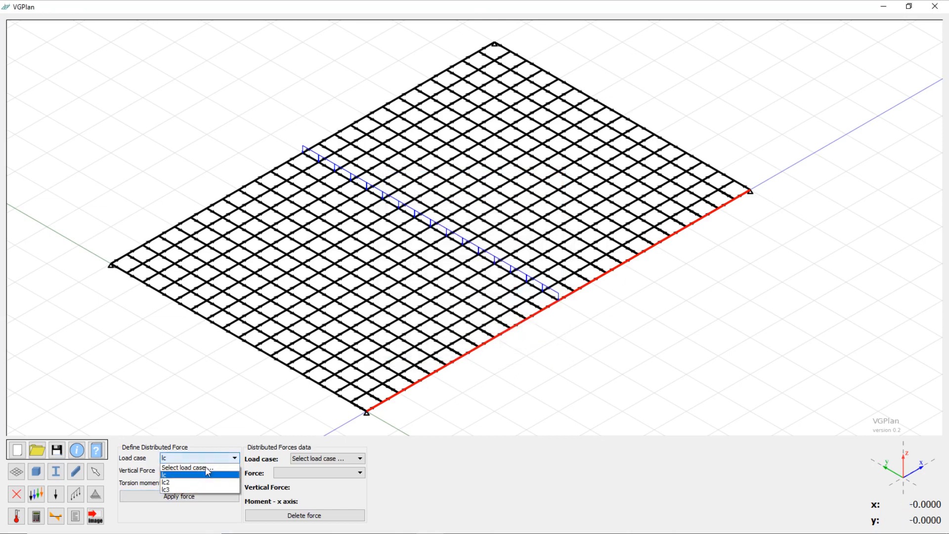
left_click(197, 482)
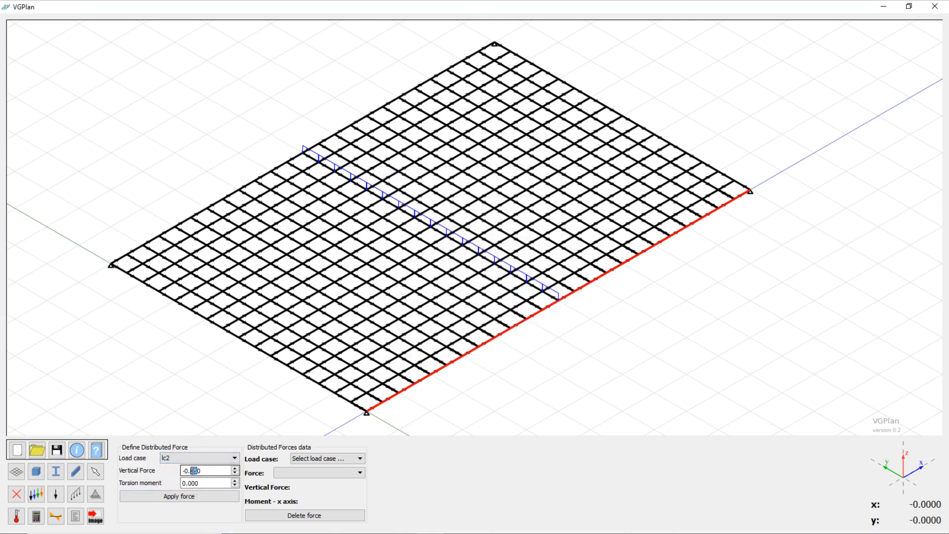
type("1")
left_click(179, 501)
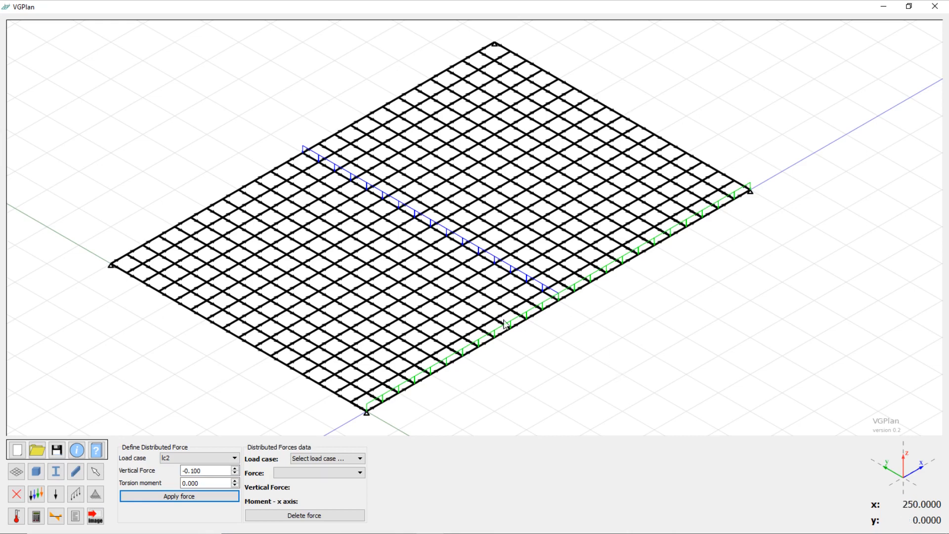
Step: Switch from distributed forces to defining point forces
left_click(56, 496)
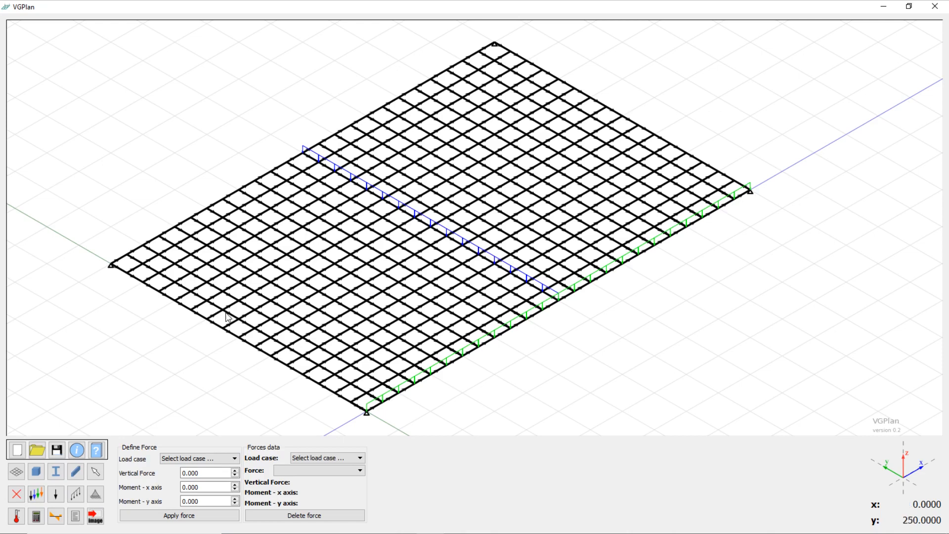
right_click(201, 153)
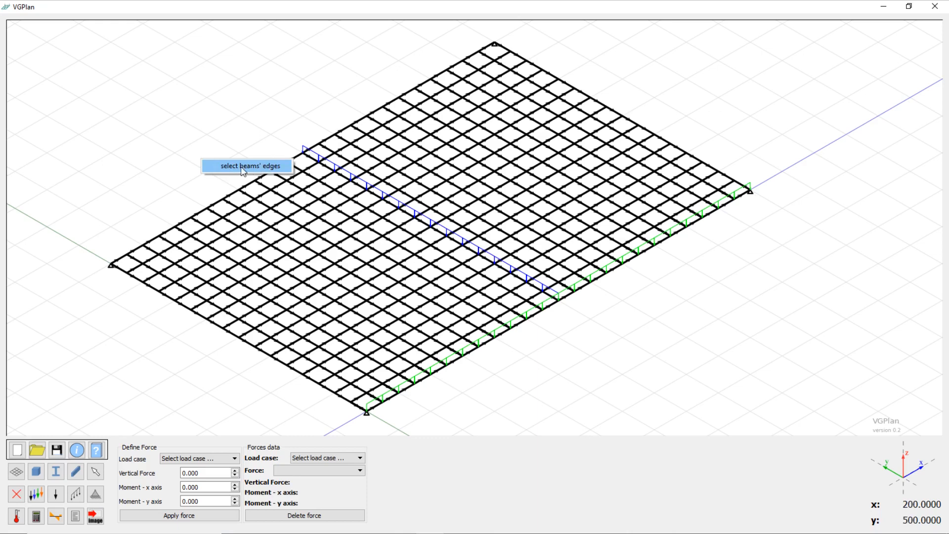
left_click(242, 171)
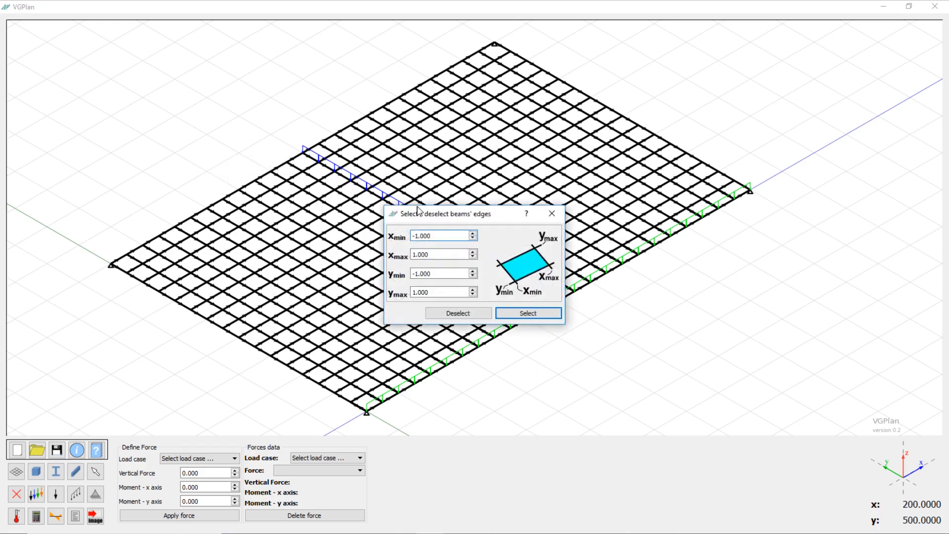
left_click_drag(440, 218, 625, 169)
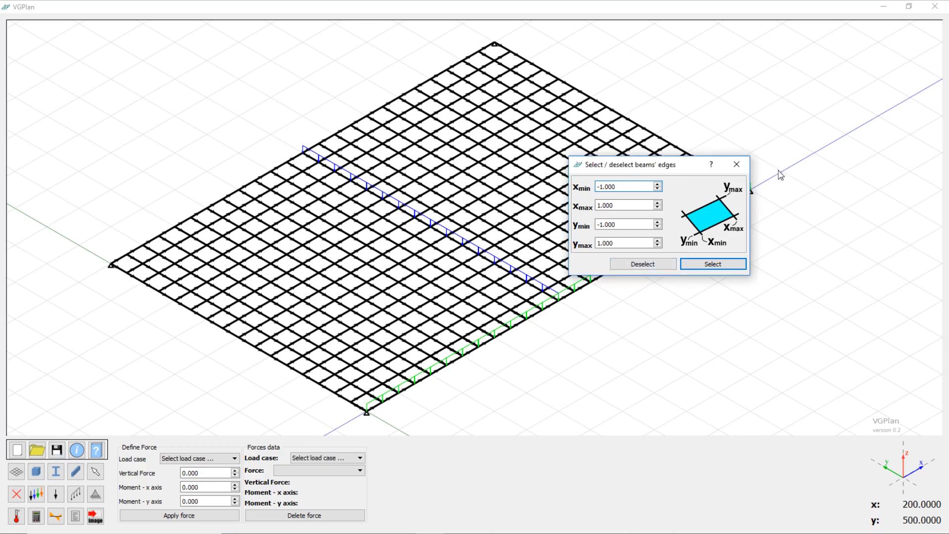
left_click(736, 164)
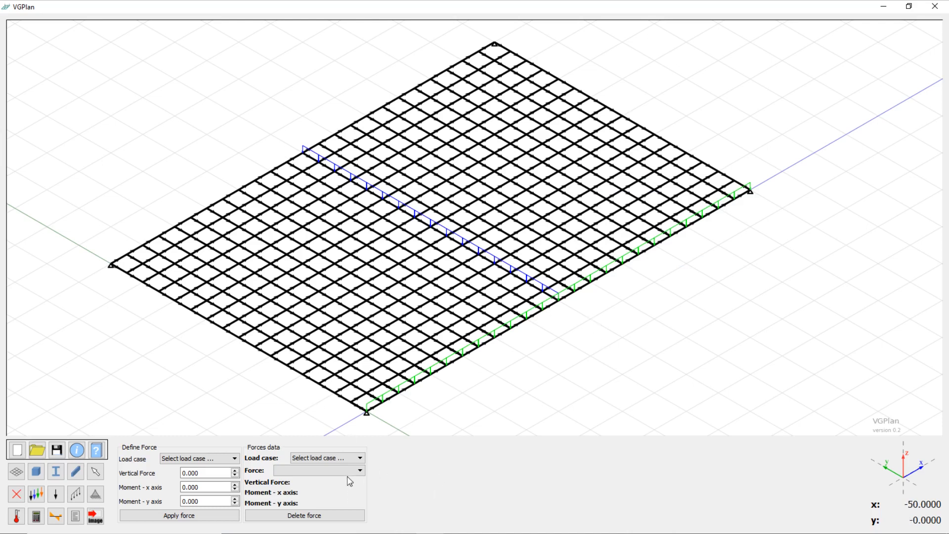
right_click(445, 404)
left_click(473, 413)
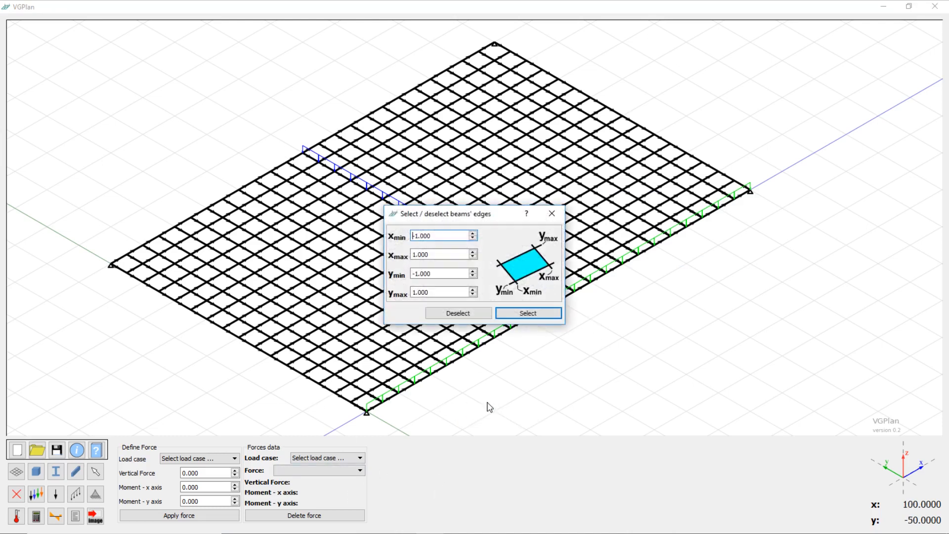
left_click(549, 213)
Step: Select the beams' edges within x 1.000 to 299.000 and y 1.000 to 399.000, and close the selection dialog
right_click(530, 354)
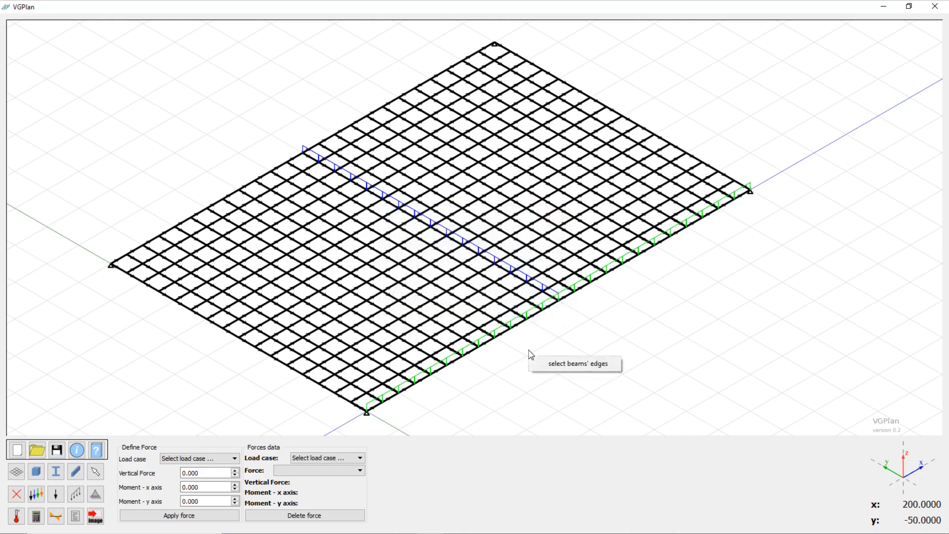
left_click(557, 364)
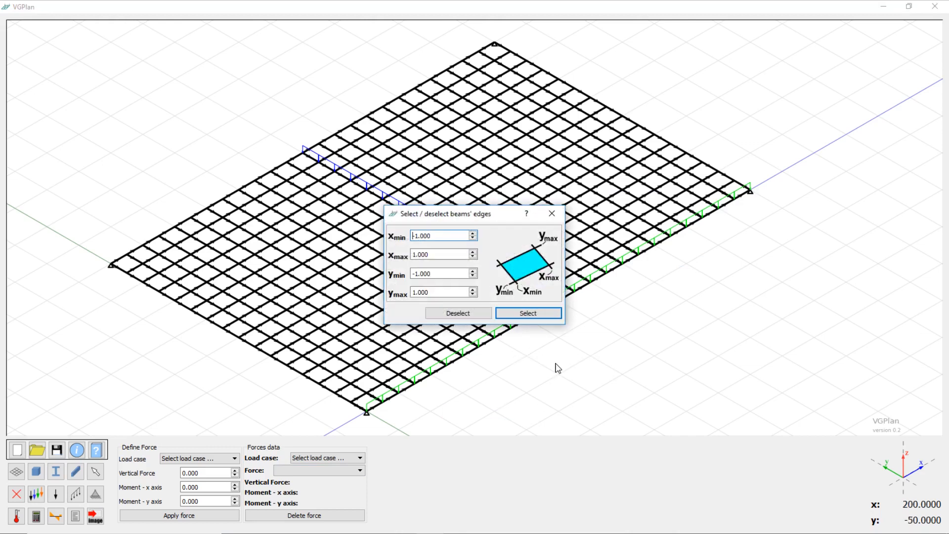
left_click_drag(479, 219, 524, 225)
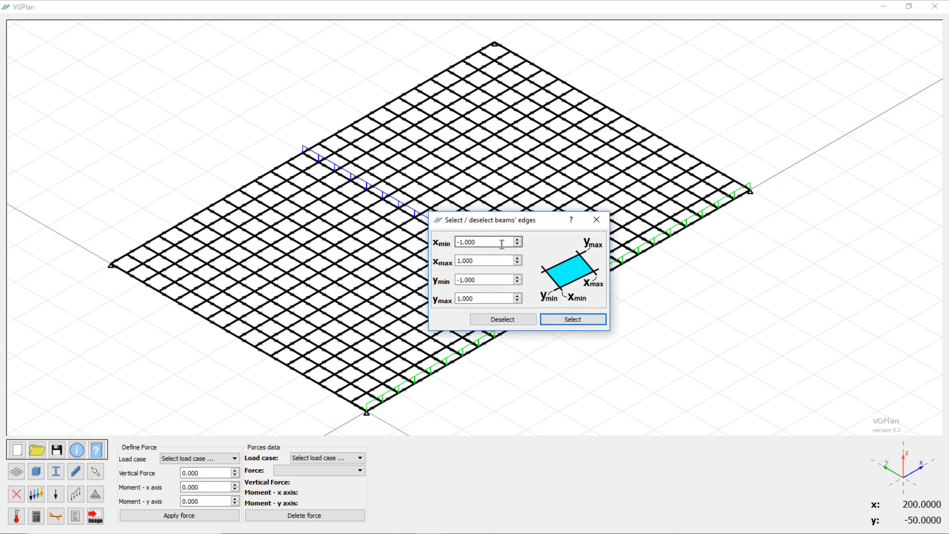
left_click_drag(488, 242, 441, 244)
type("14")
key("Tab")
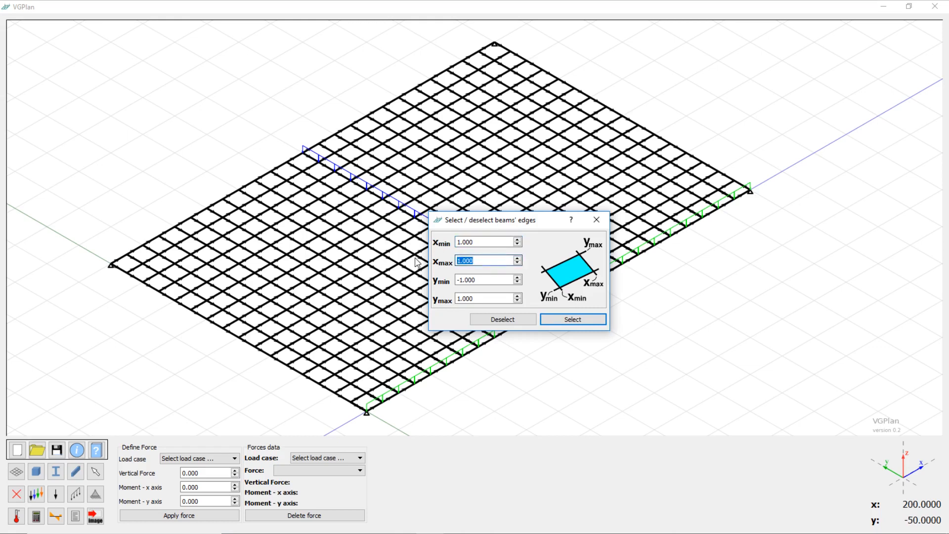
type("299")
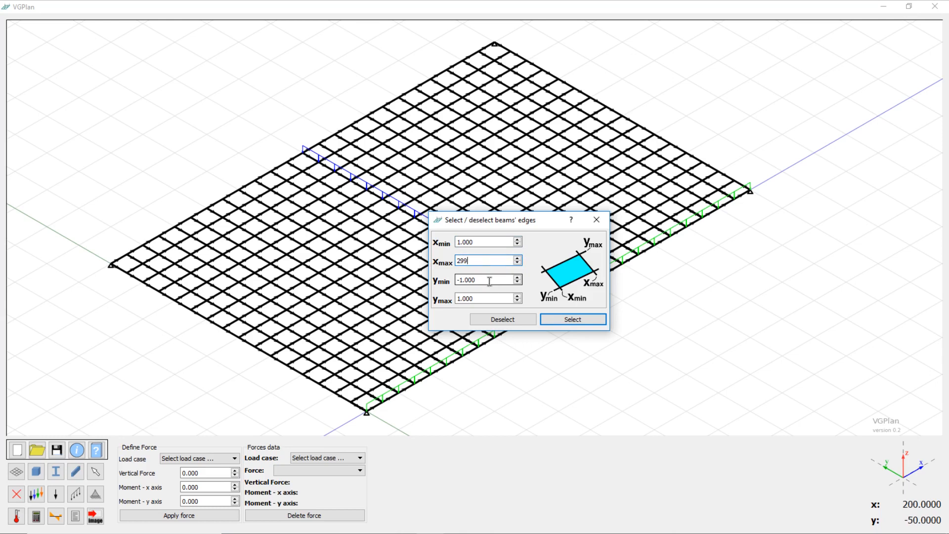
key("Tab")
type("1")
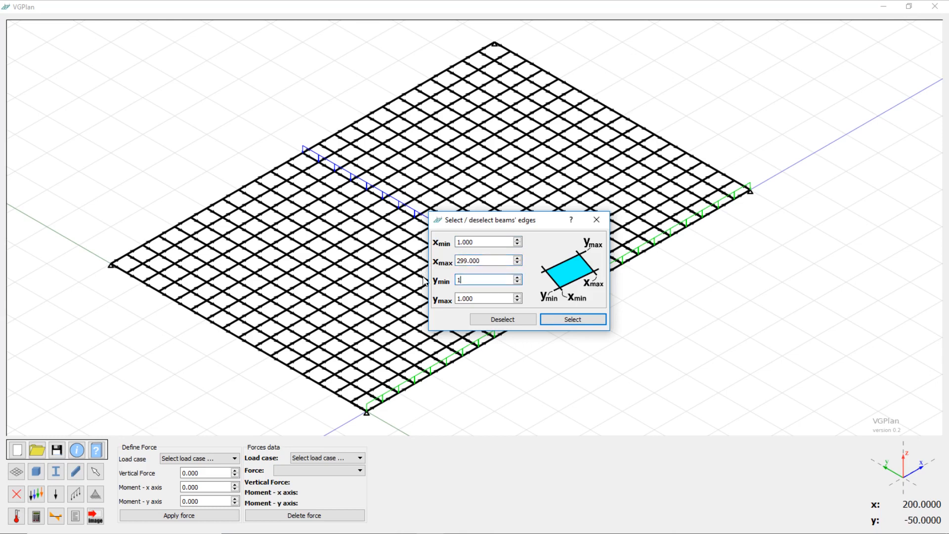
key("Tab")
type("3")
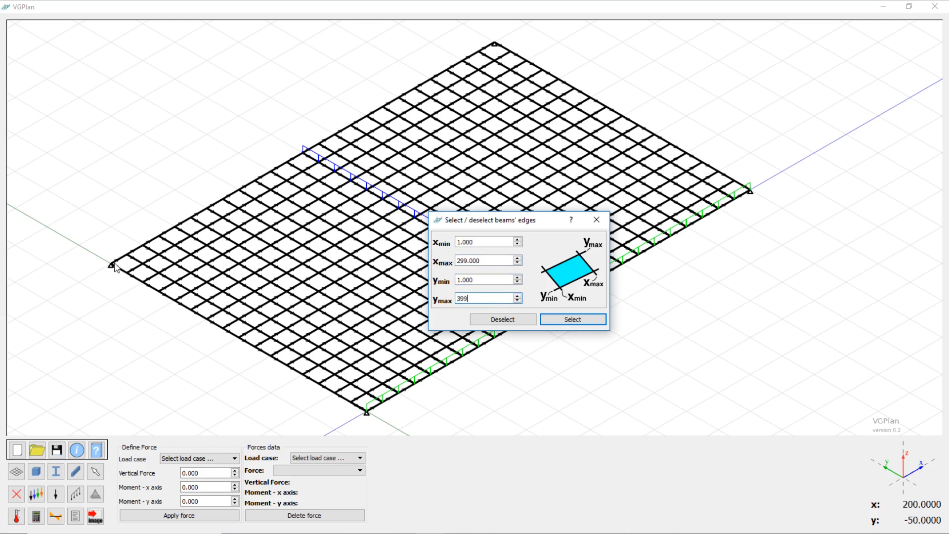
left_click(576, 322)
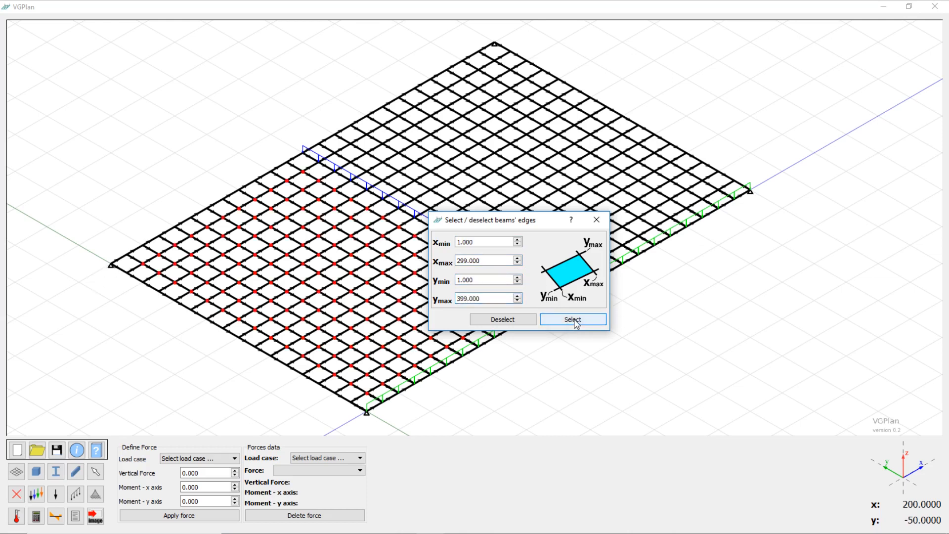
left_click(597, 220)
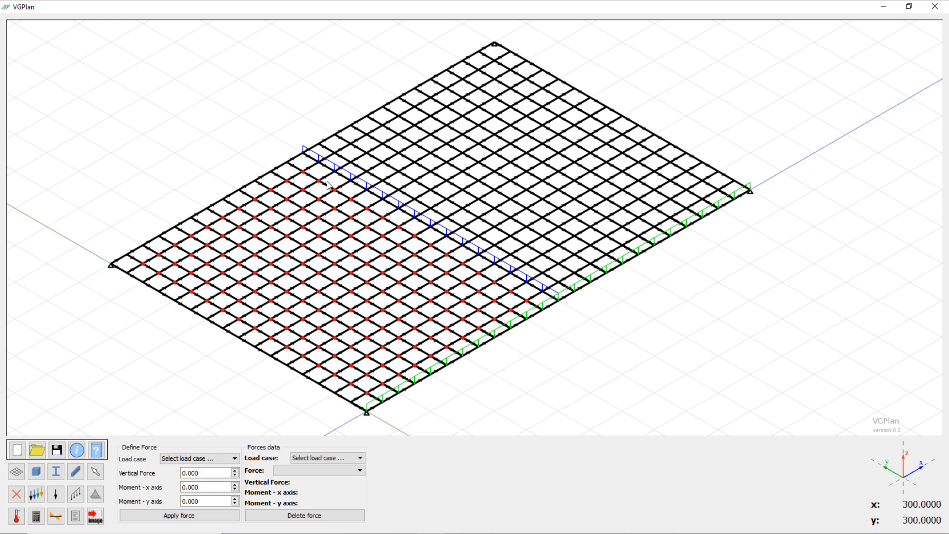
Step: Apply a point vertical force of -5.000 in load case lc3 to the selected beams' edges
left_click(236, 475)
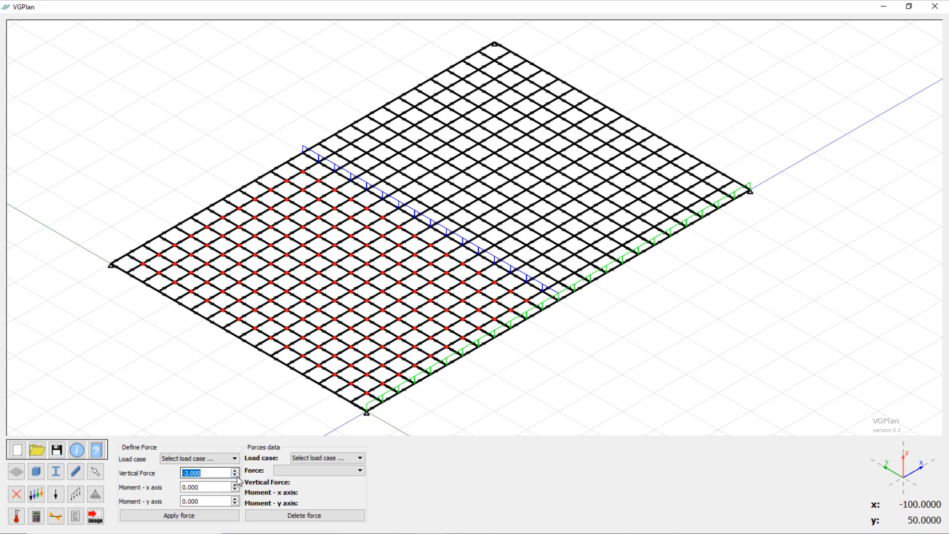
left_click(233, 458)
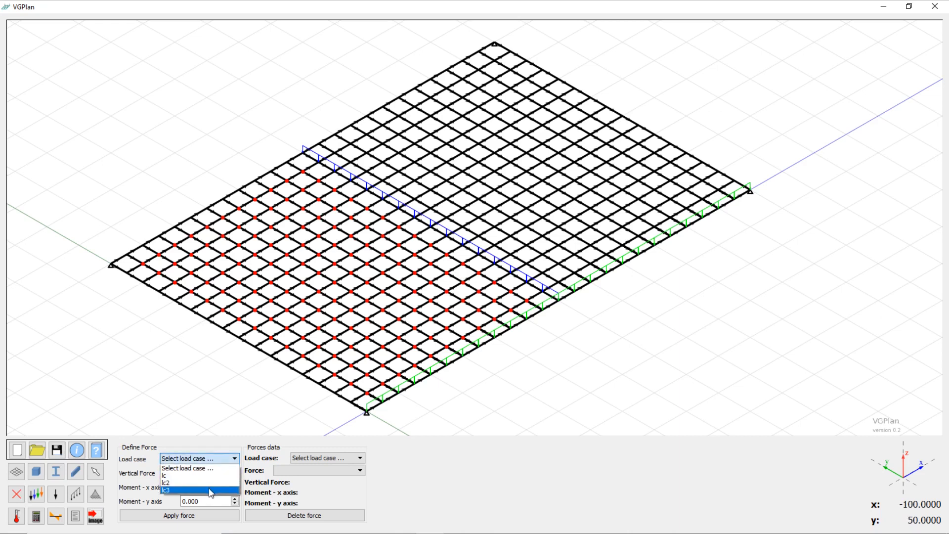
left_click(210, 489)
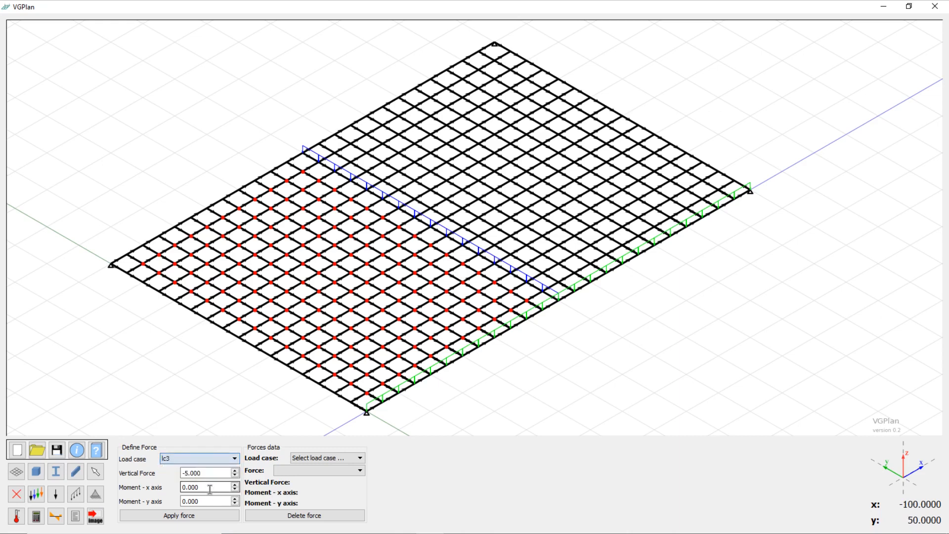
left_click(192, 516)
Step: Inspect the applied point and distributed forces on the grid up close and in overview
scroll(373, 376, "down", 2)
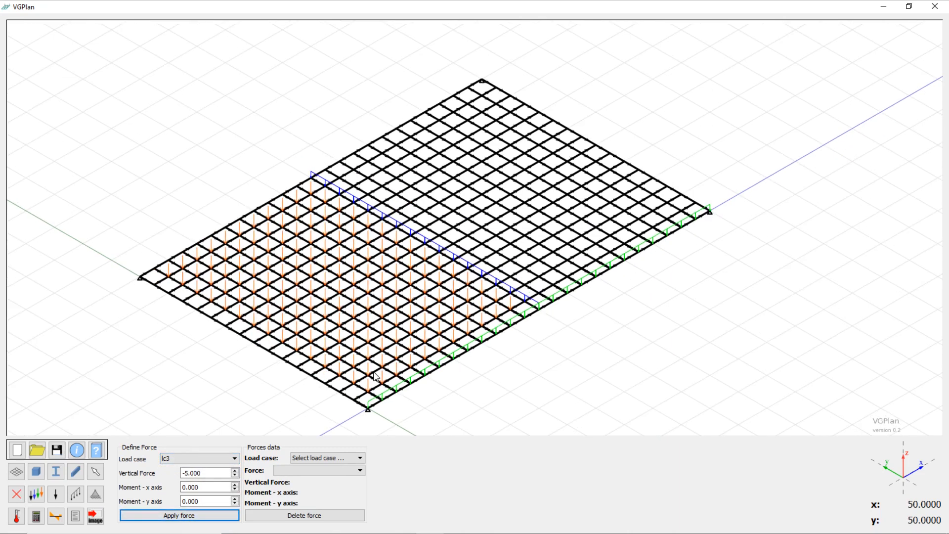
scroll(376, 374, "up", 5)
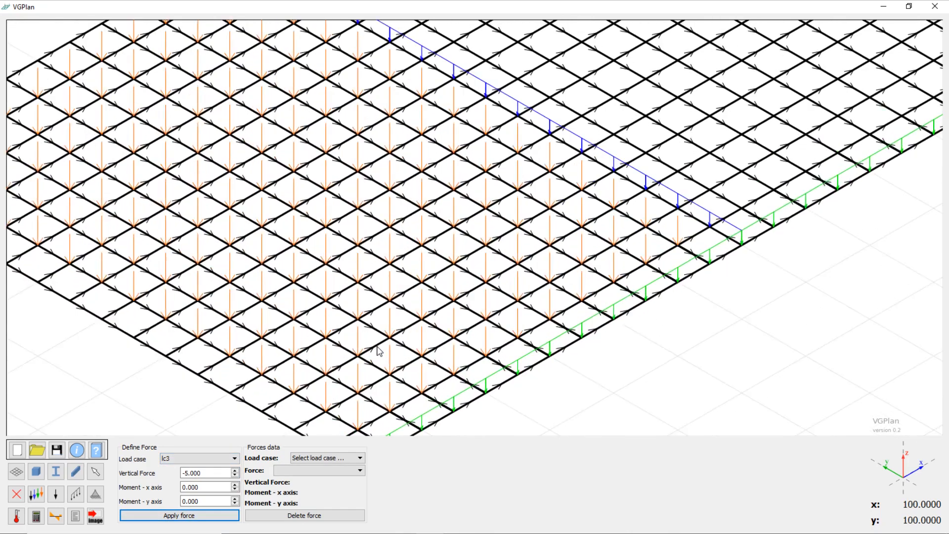
scroll(379, 350, "up", 4)
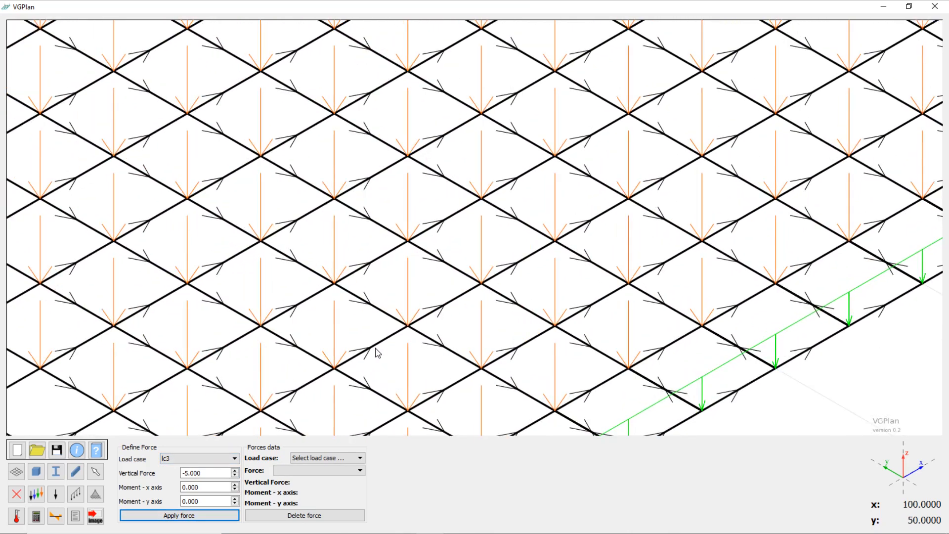
scroll(337, 310, "down", 5)
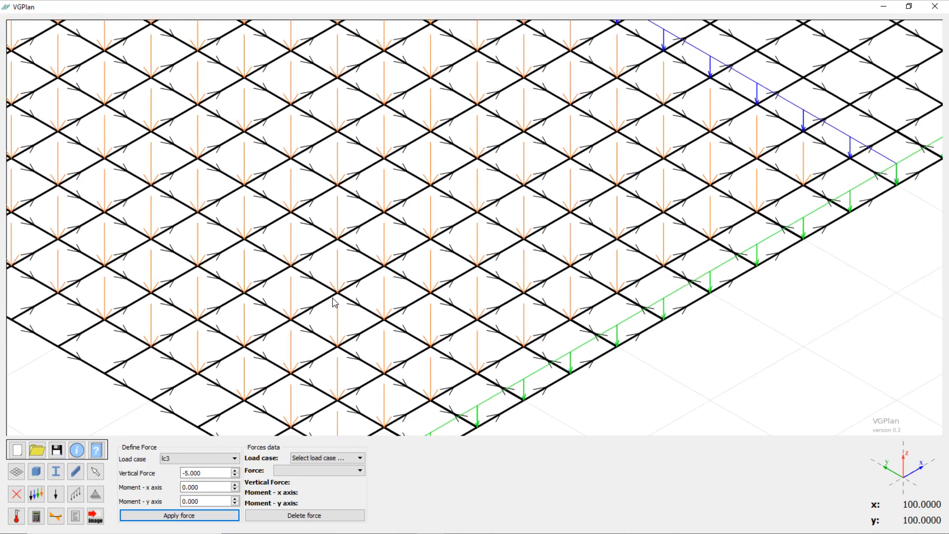
scroll(334, 302, "down", 5)
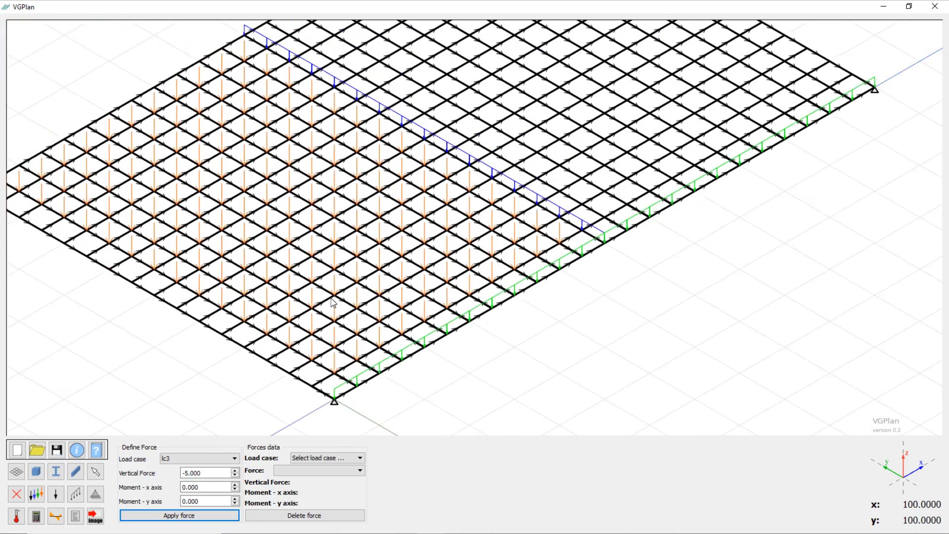
scroll(332, 303, "down", 4)
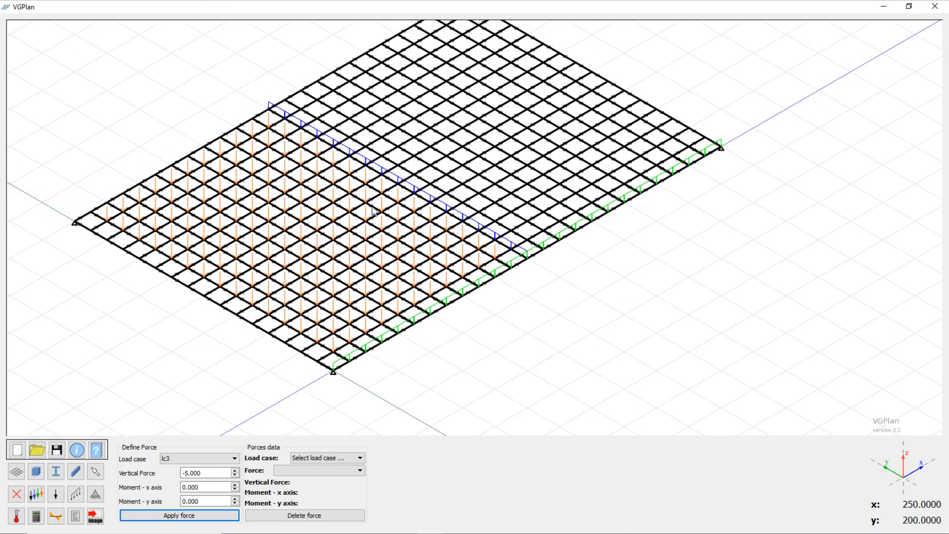
Step: Set the load case for the point force definition to lc2
scroll(367, 236, "down", 1)
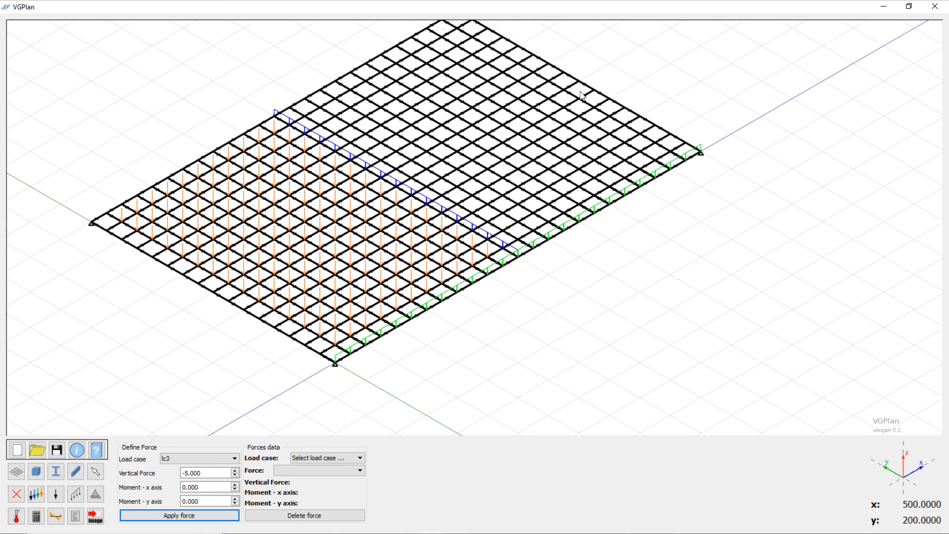
scroll(672, 69, "up", 1)
scroll(423, 235, "down", 3)
scroll(624, 93, "up", 2)
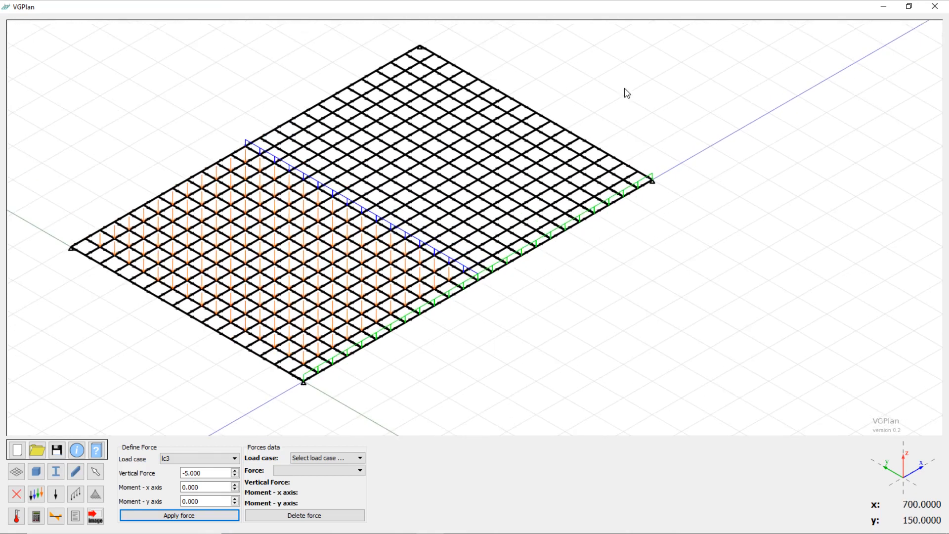
scroll(613, 78, "up", 1)
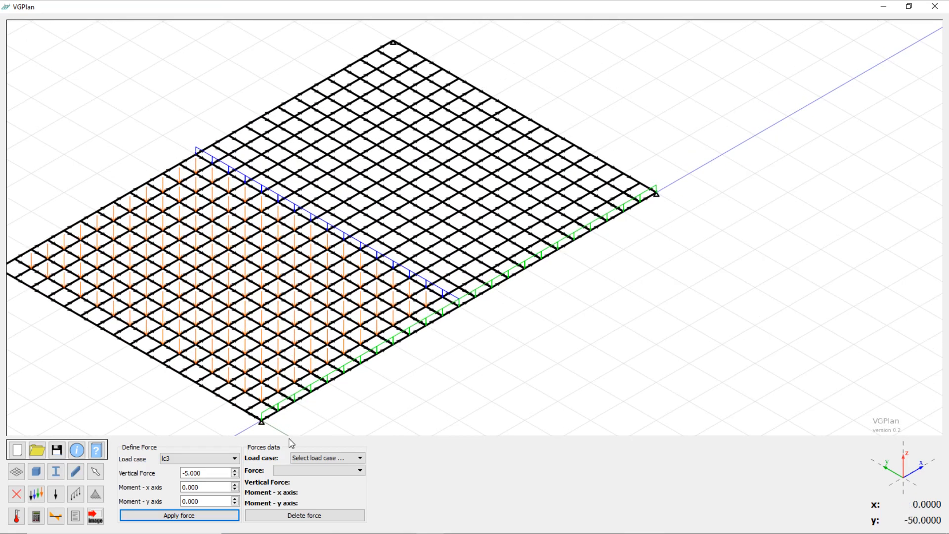
left_click(232, 457)
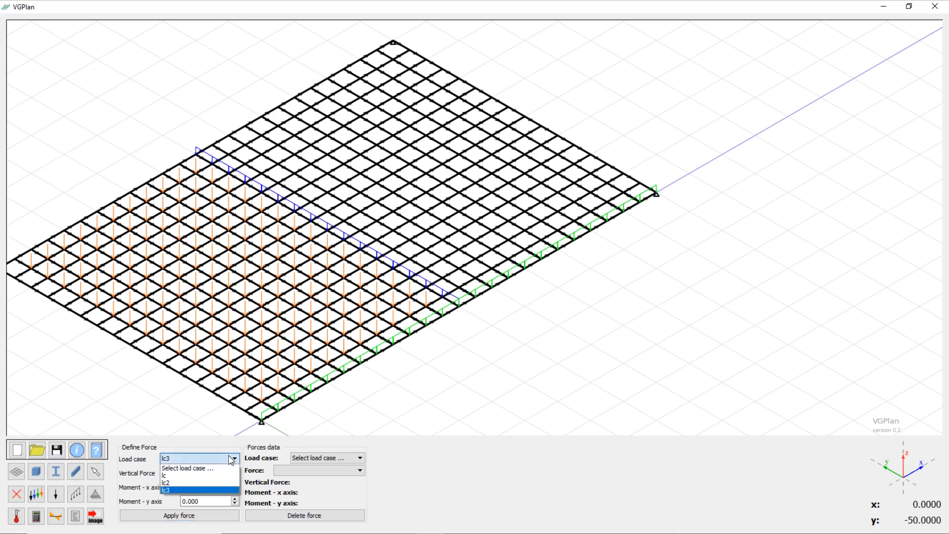
left_click(207, 483)
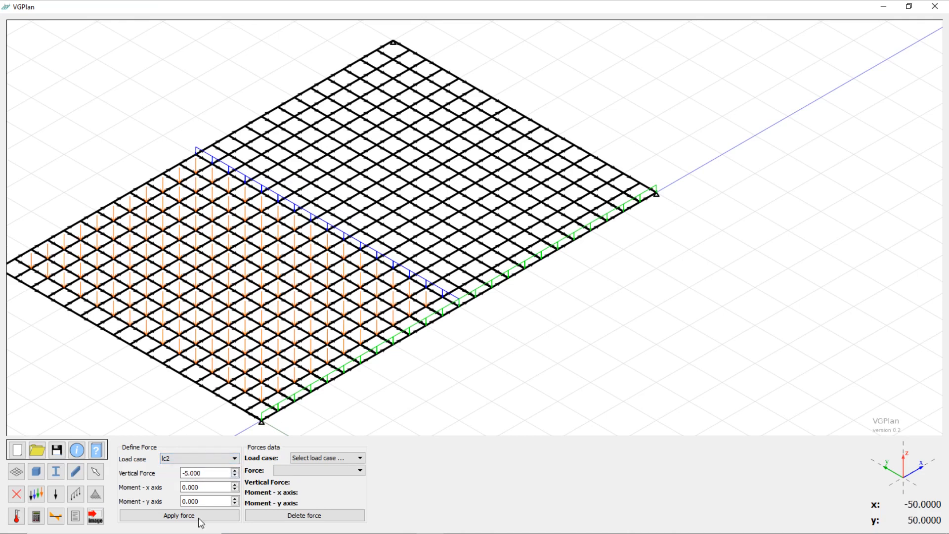
Step: Select the beams' edges within x 301.000 to 599.000 and y 1.000 to 399.000
left_click(224, 510)
left_click(530, 346)
left_click_drag(478, 213, 666, 316)
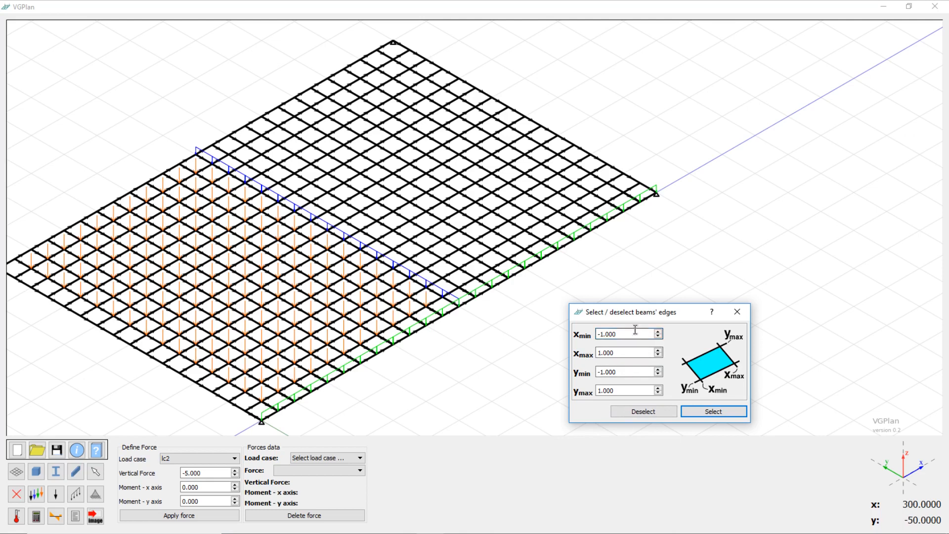
left_click_drag(636, 331, 584, 329)
type("301")
key("Tab")
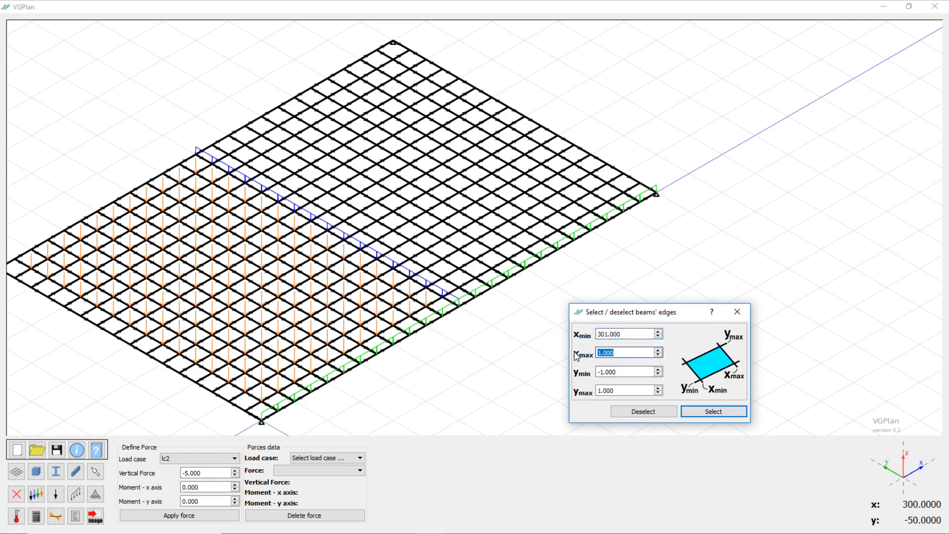
type("599")
key("Tab")
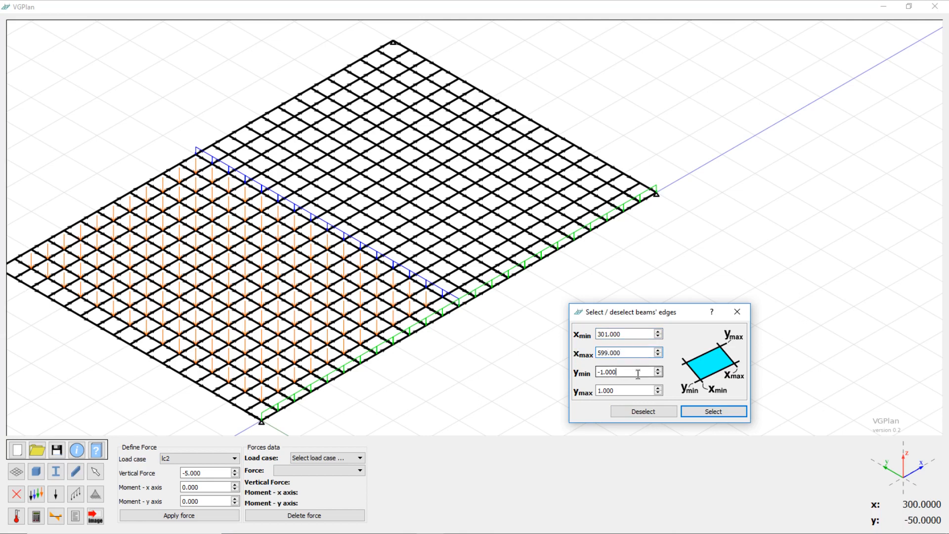
type("1")
key("Tab")
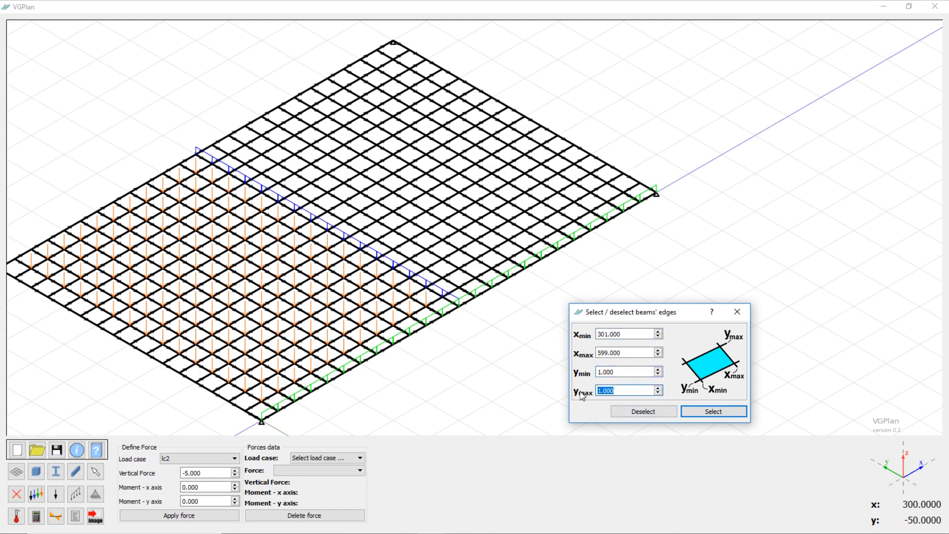
type("399")
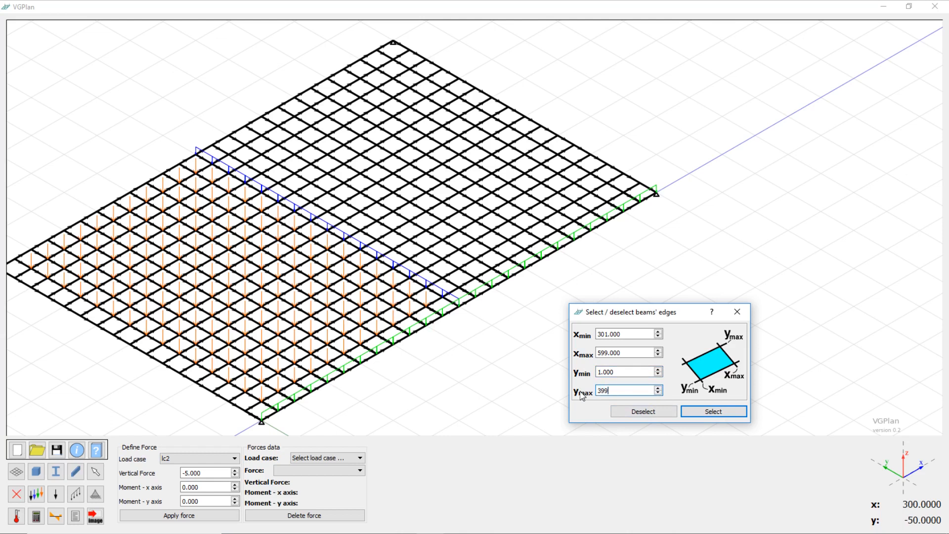
left_click(713, 417)
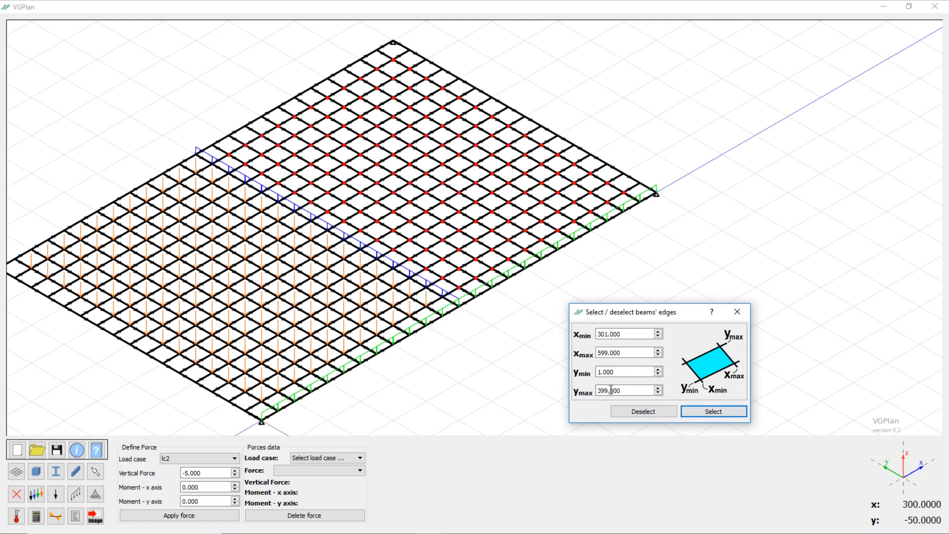
Step: Deselect the beams' edges within x 401.000 to 501.000 and y 49.000 to 151.000, and close the selection dialog
left_click_drag(668, 312, 734, 244)
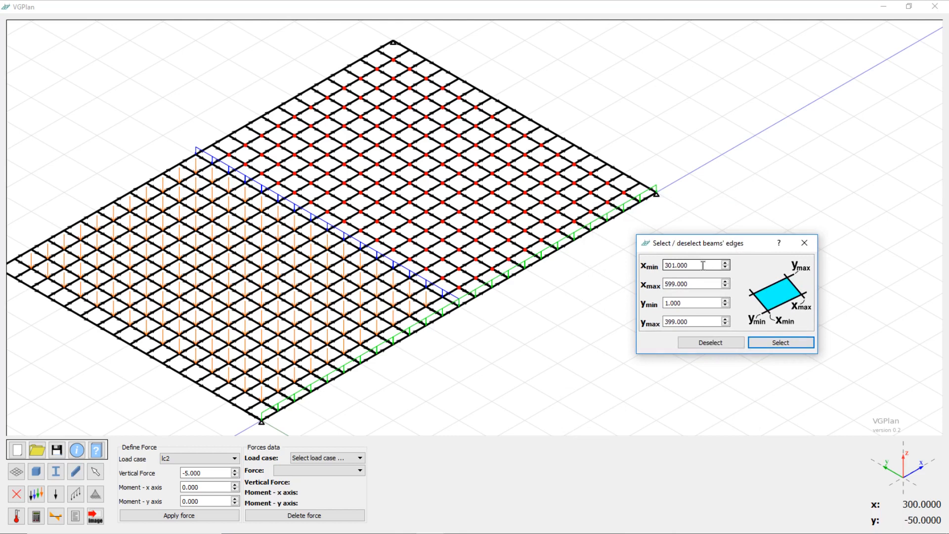
left_click_drag(687, 265, 636, 274)
type("04")
type("1")
left_click(703, 284)
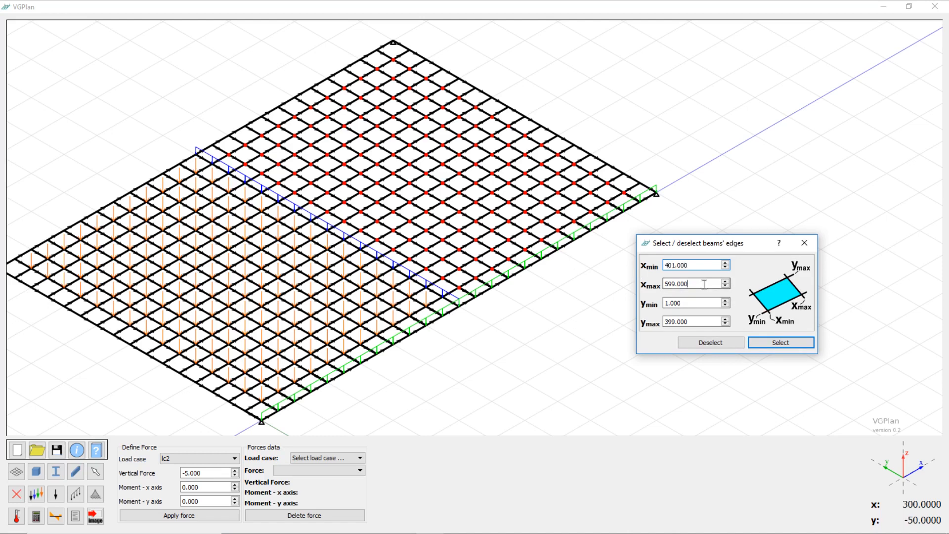
double_click(671, 283)
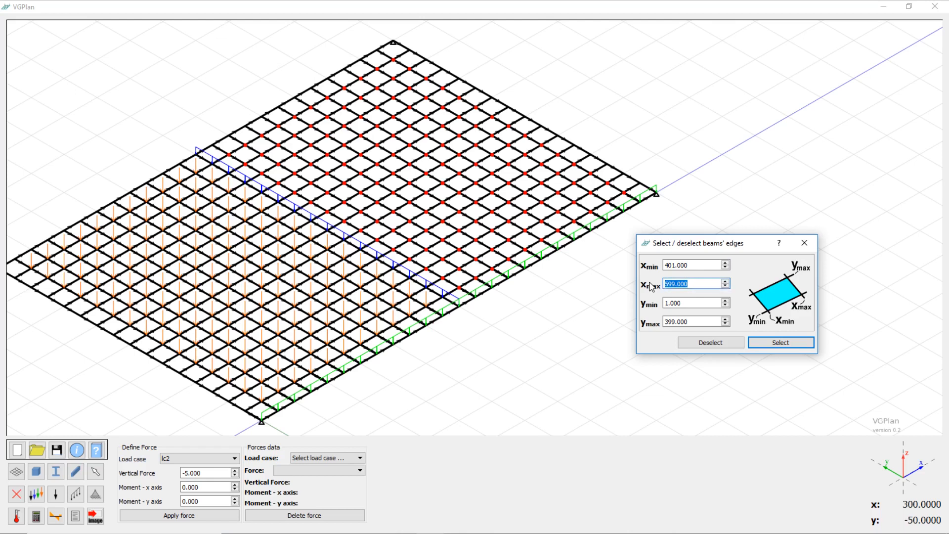
type("501")
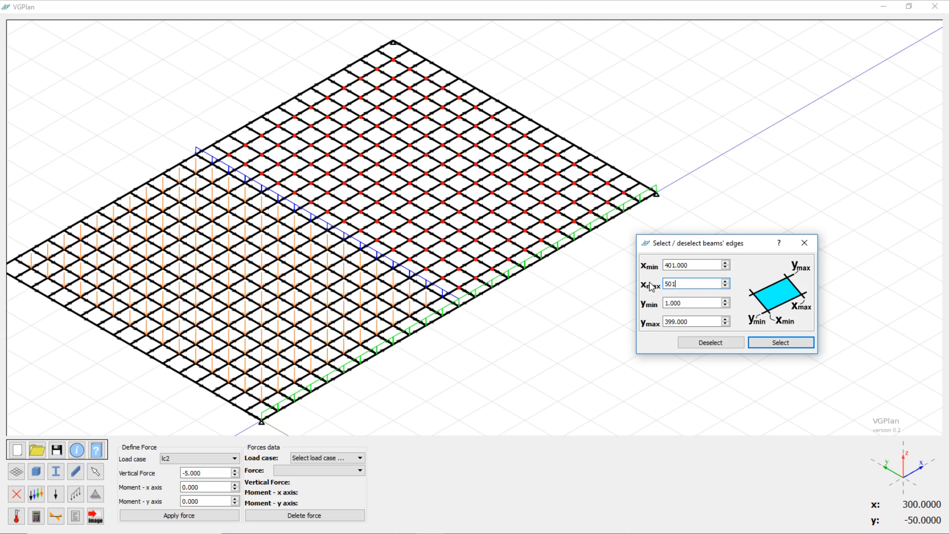
left_click(705, 302)
left_click_drag(712, 303, 655, 302)
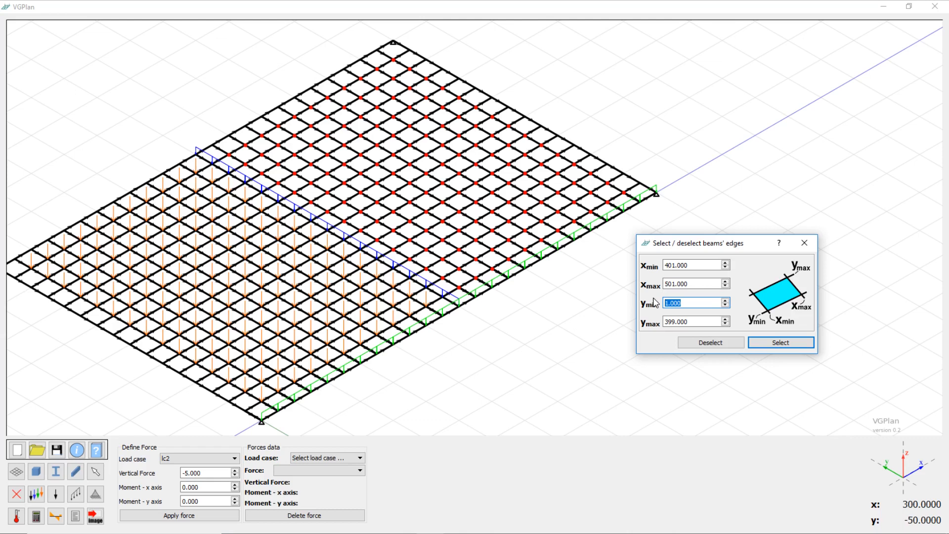
type("49")
left_click(695, 322)
left_click_drag(712, 322, 649, 319)
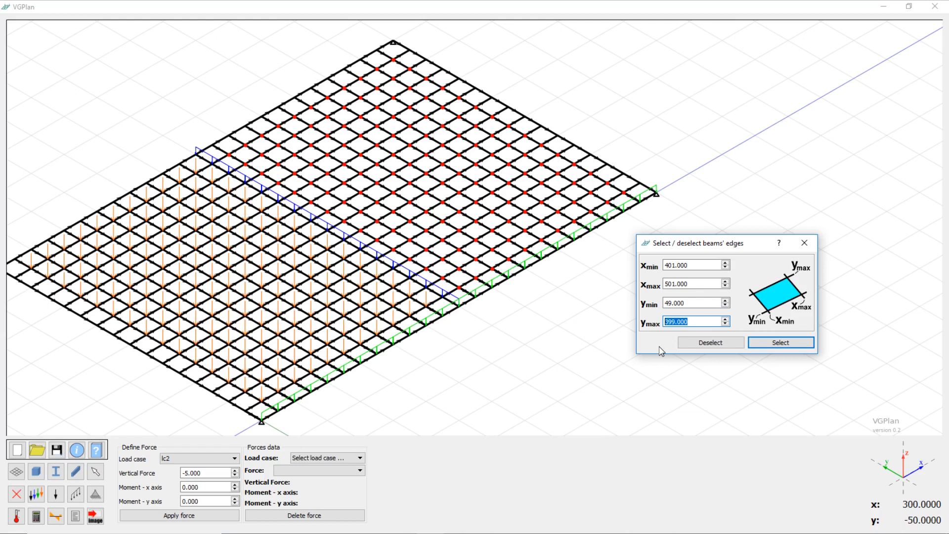
type("151")
left_click(706, 347)
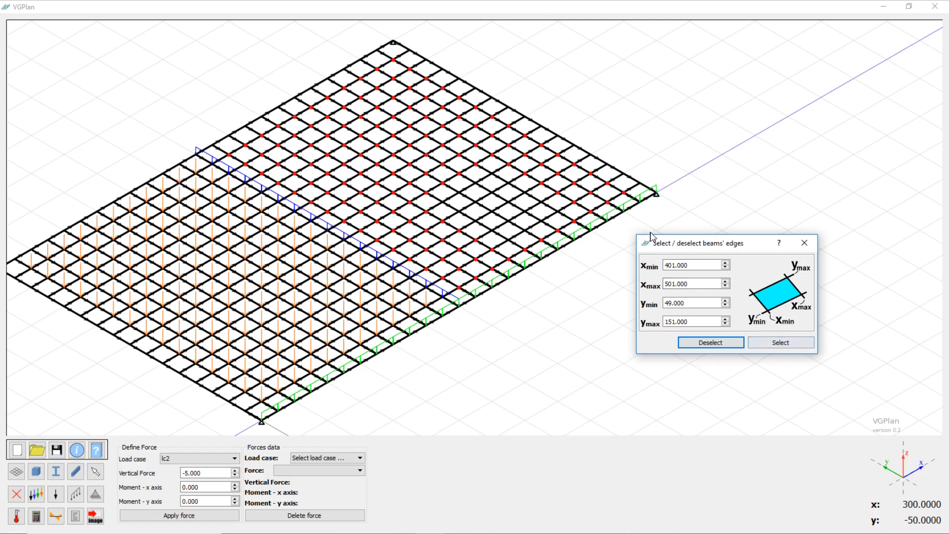
left_click(804, 242)
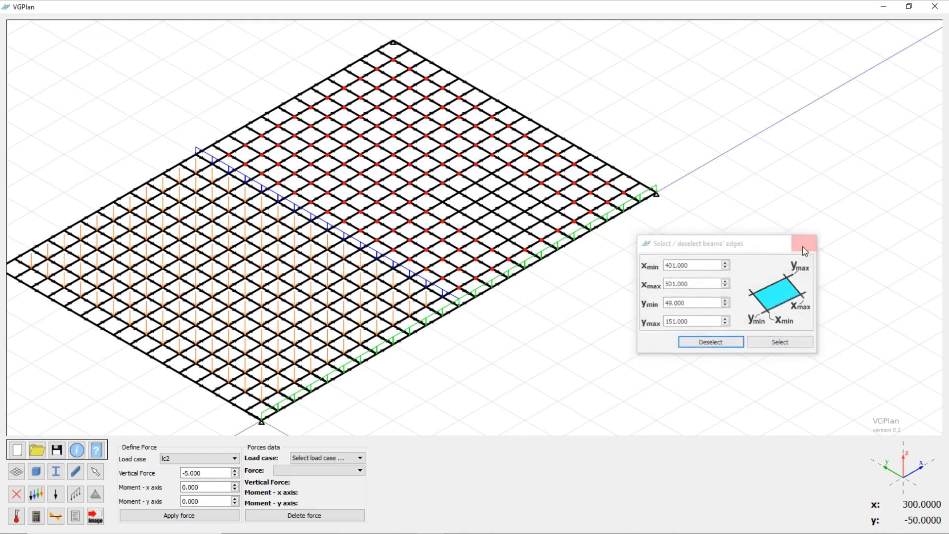
Step: Apply a point vertical force of -20.000 in load case lc2 to the selected beams' edges
left_click(235, 476)
left_click(235, 476)
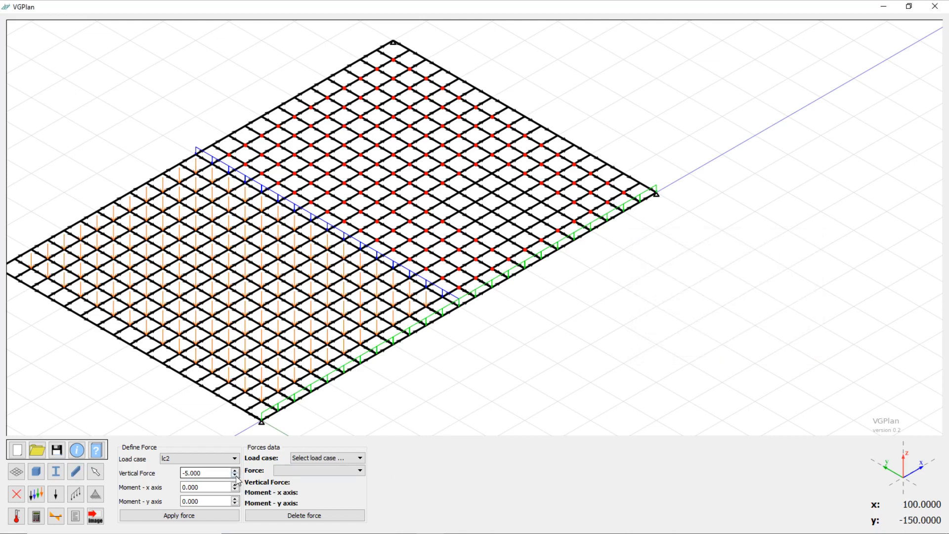
left_click(234, 476)
left_click(235, 475)
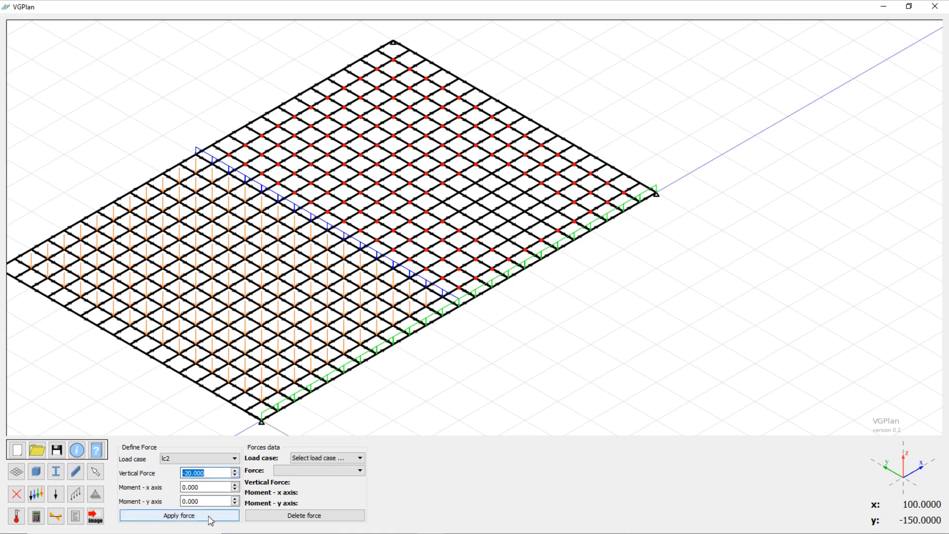
left_click(210, 517)
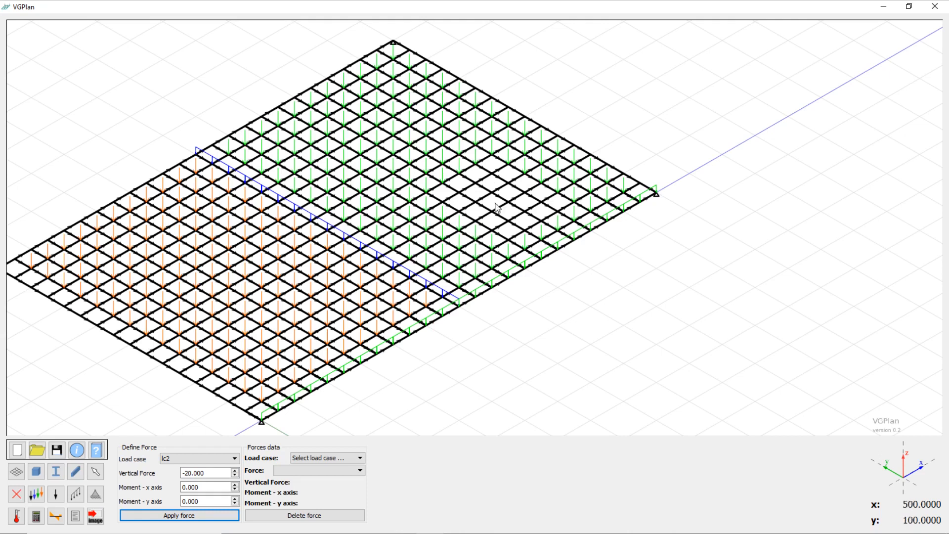
Step: Select one by one all the unloaded beam intersections in the gap within the lc2 point forces
left_click(443, 203)
left_click(460, 212)
left_click(476, 221)
left_click(493, 231)
left_click(509, 240)
left_click(526, 230)
left_click(542, 221)
left_click(542, 203)
left_click(526, 212)
left_click(508, 222)
left_click(493, 212)
left_click(492, 193)
left_click(524, 193)
left_click(509, 184)
left_click(475, 185)
left_click(459, 193)
left_click(475, 202)
left_click(459, 212)
left_click(492, 231)
left_click(509, 240)
left_click(525, 230)
left_click(508, 220)
left_click(475, 203)
left_click(476, 184)
left_click(508, 202)
left_click(524, 212)
left_click(542, 221)
left_click(558, 211)
left_click(540, 202)
left_click(524, 193)
left_click(508, 184)
left_click(492, 173)
Step: Apply a point vertical force of -1.000 in load case lc to the selected intersections
left_click(212, 459)
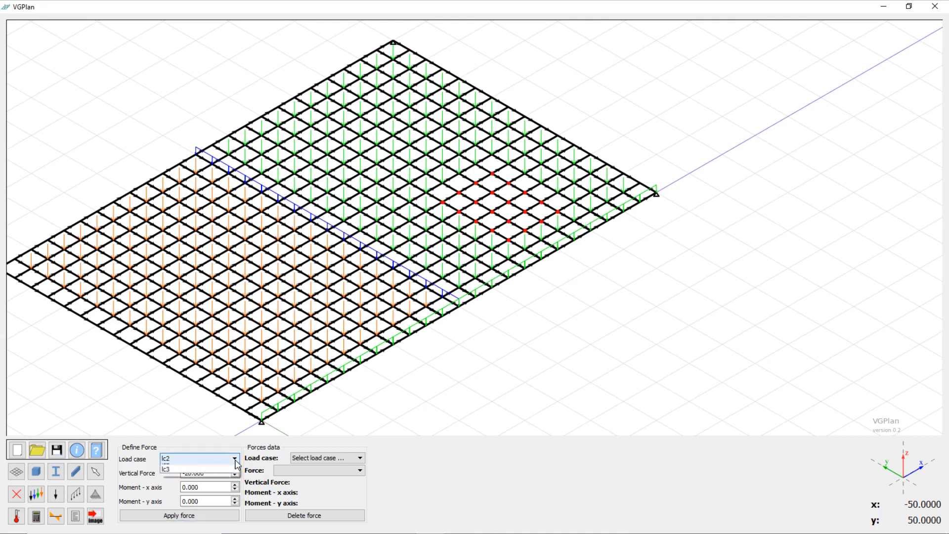
left_click(209, 475)
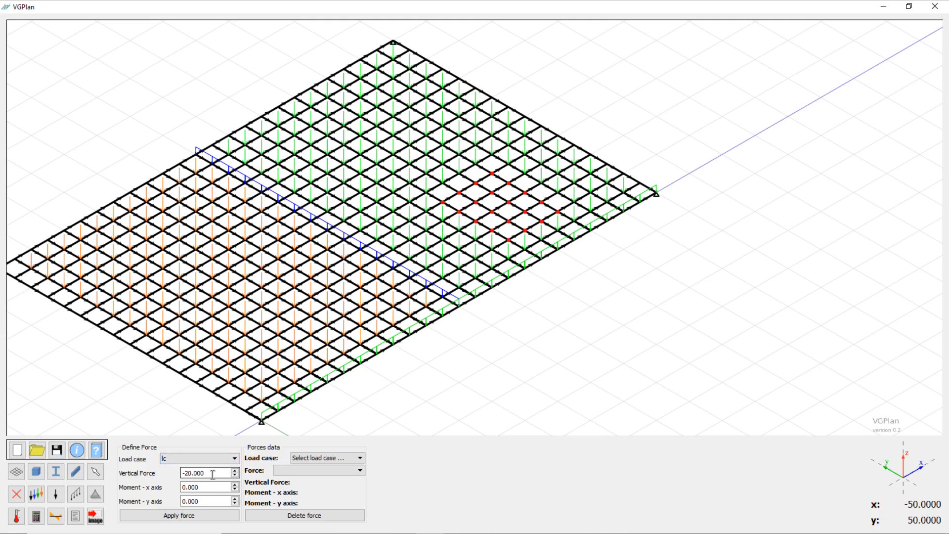
left_click_drag(208, 472, 164, 472)
type("-1")
left_click(212, 514)
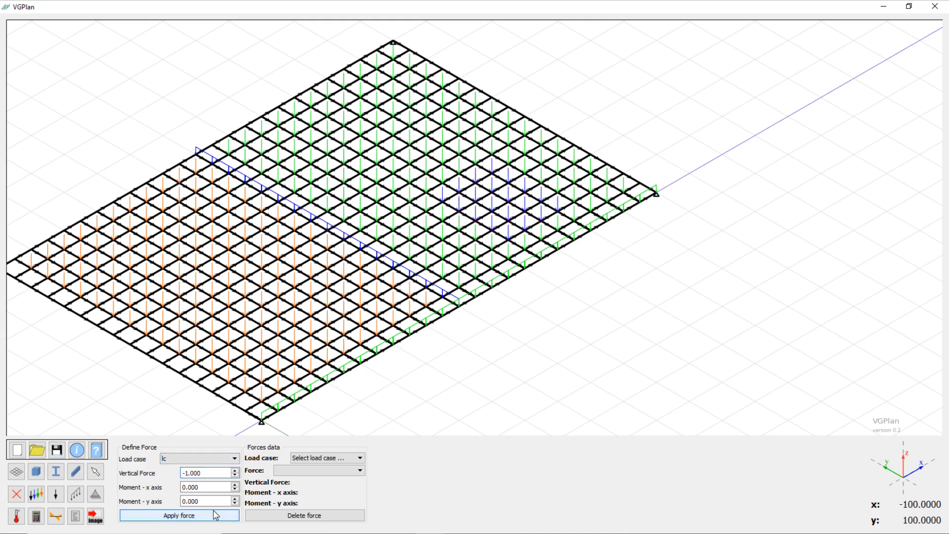
Step: Inspect the new forces up close, and check each load case by hiding and showing lc, lc2 and lc3, leaving all shown
scroll(548, 175, "up", 5)
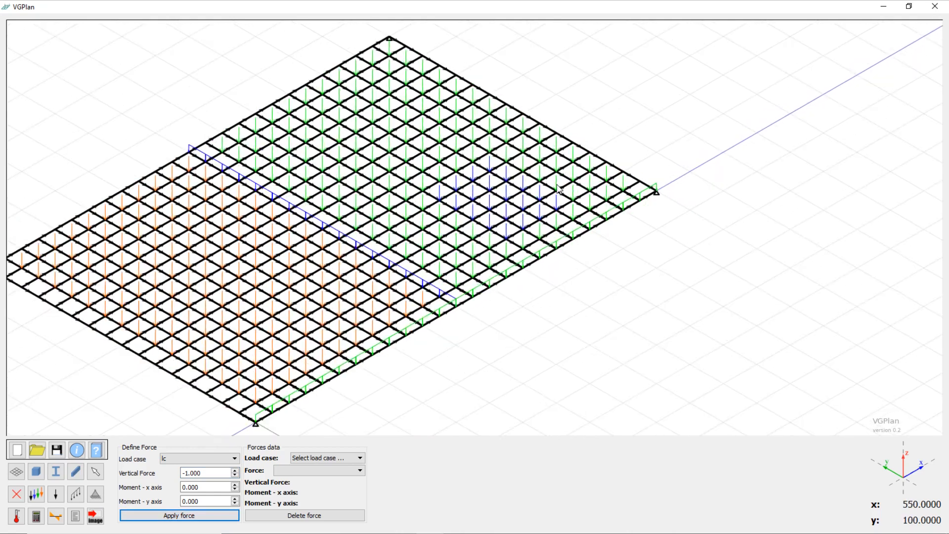
scroll(488, 190, "up", 4)
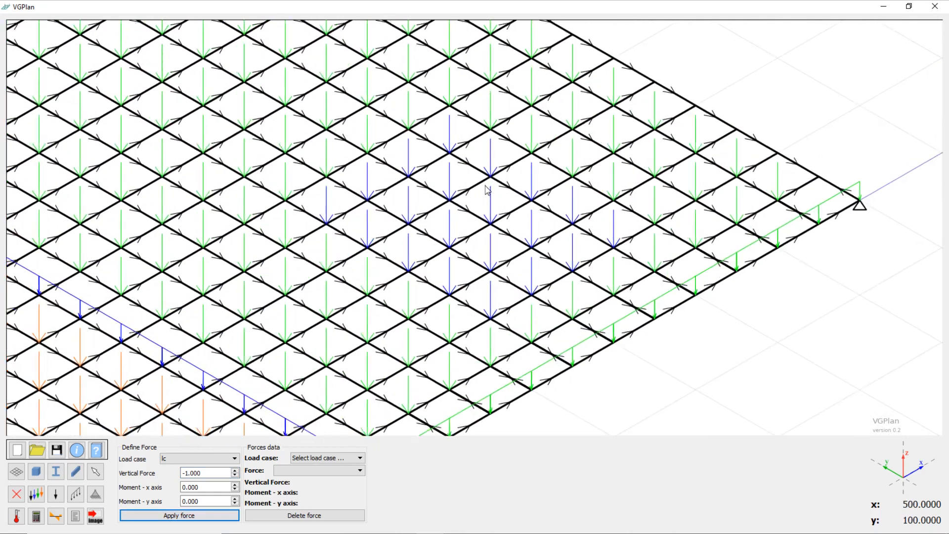
scroll(489, 242, "down", 5)
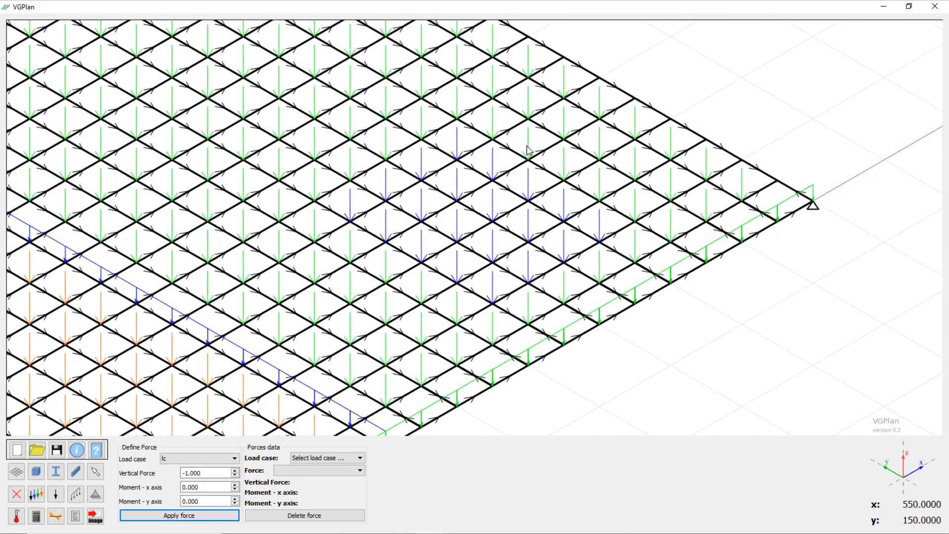
scroll(604, 157, "down", 5)
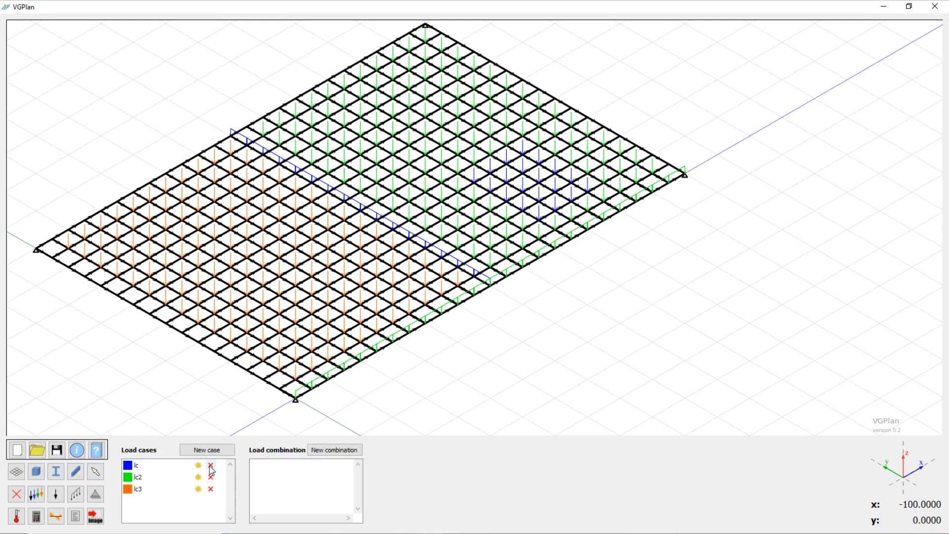
left_click(198, 465)
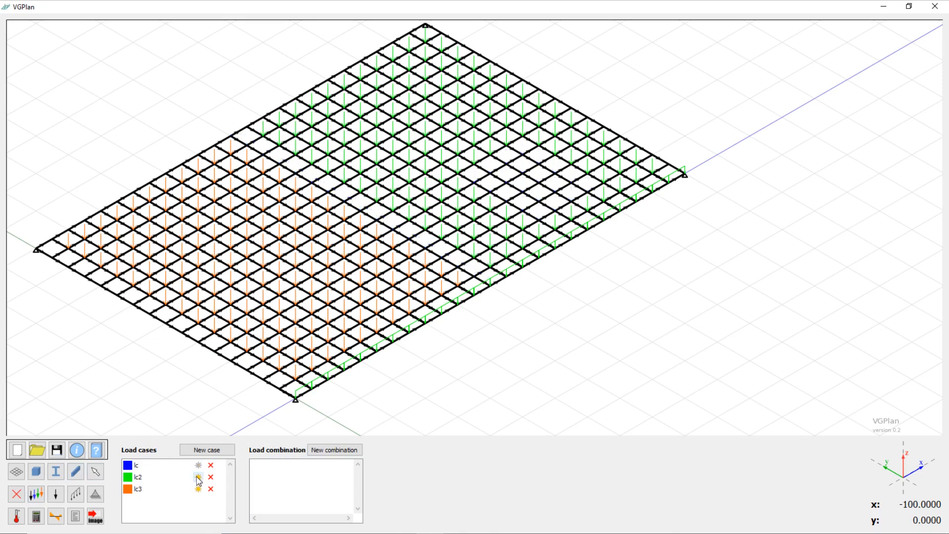
left_click(199, 478)
left_click(198, 477)
left_click(198, 466)
left_click(199, 465)
left_click(198, 489)
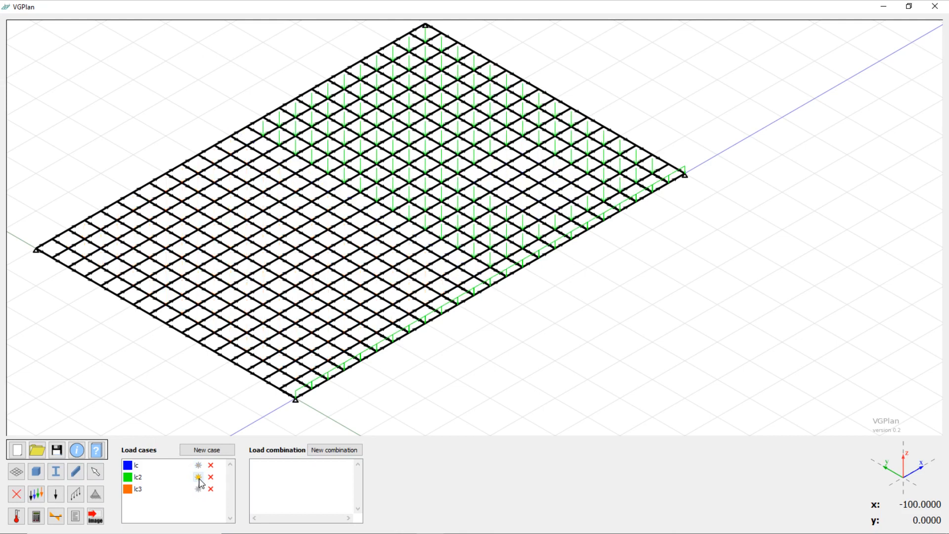
left_click(198, 489)
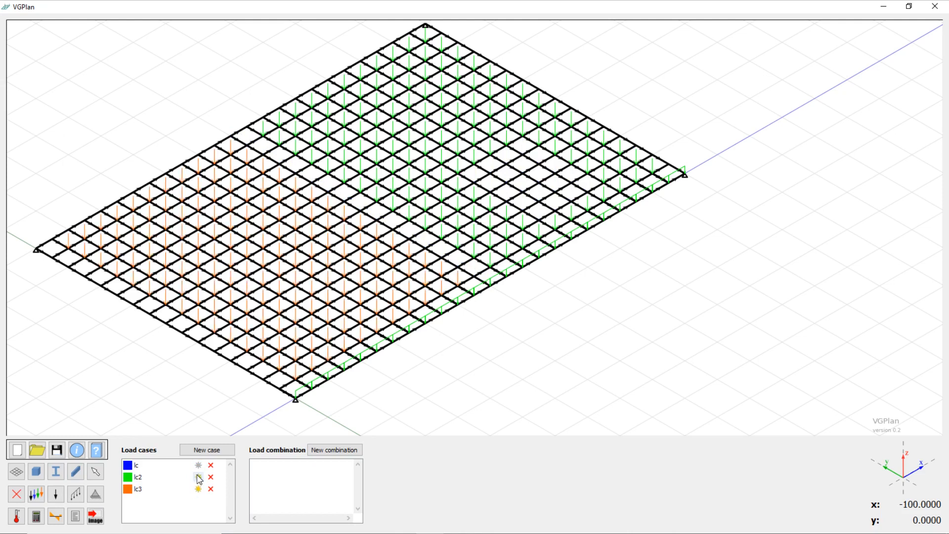
left_click(198, 477)
left_click(198, 466)
left_click(198, 477)
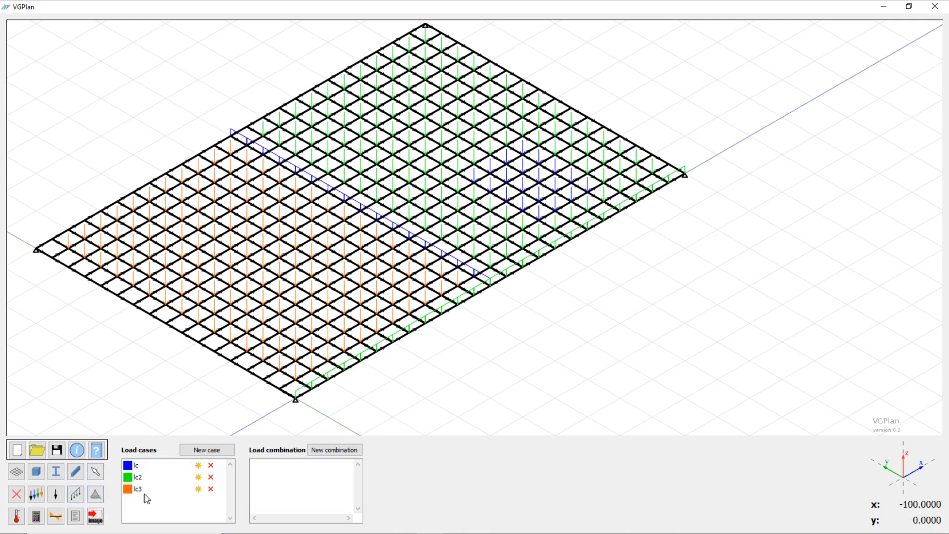
Step: Switch to defining supports, and open and close the selection dialog for the beams' edges
left_click(95, 494)
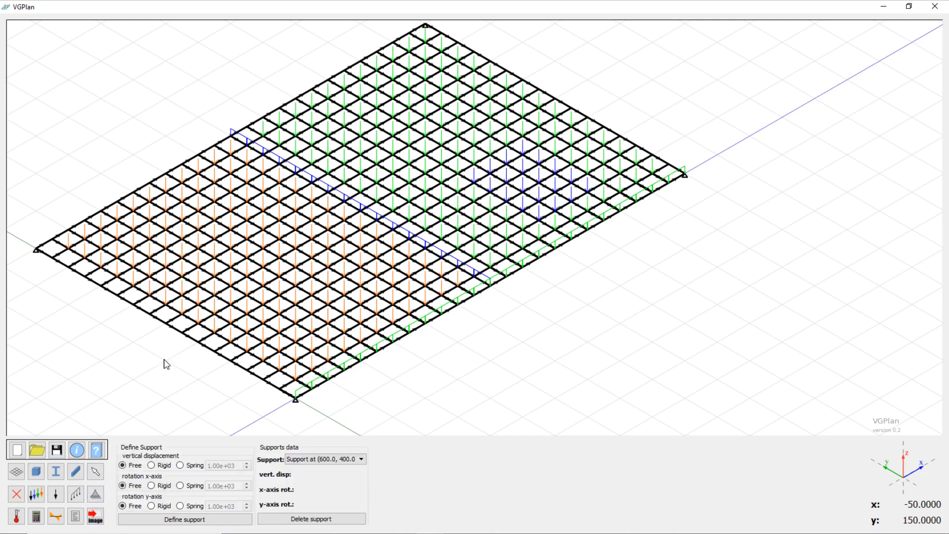
left_click(178, 373)
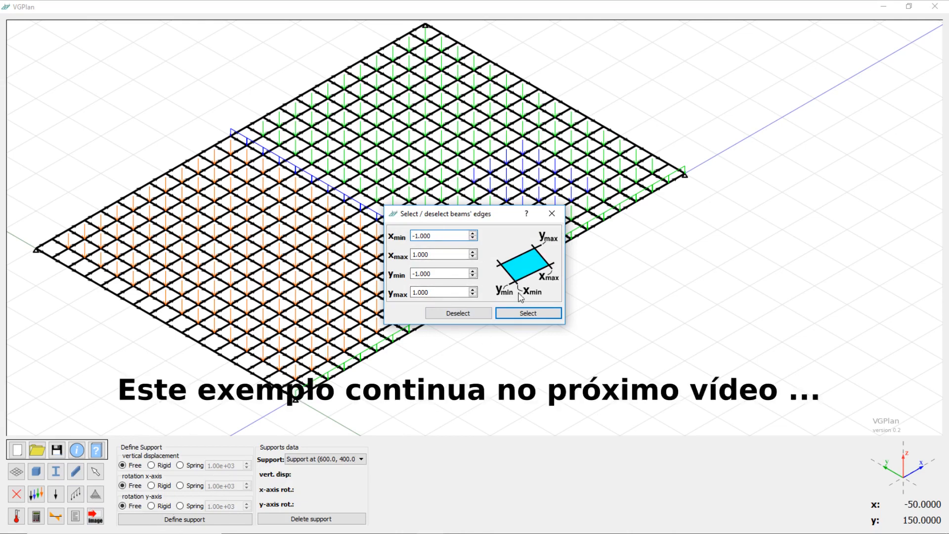
left_click(559, 220)
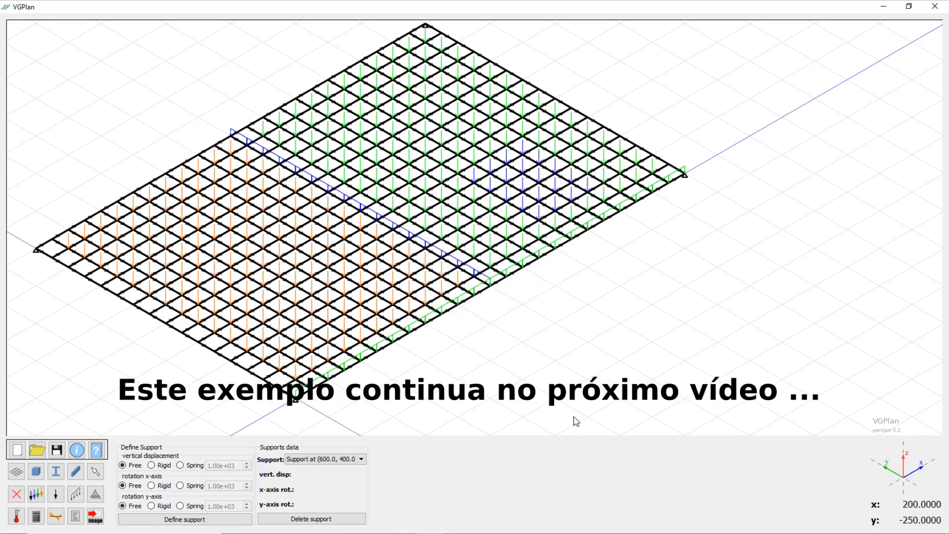